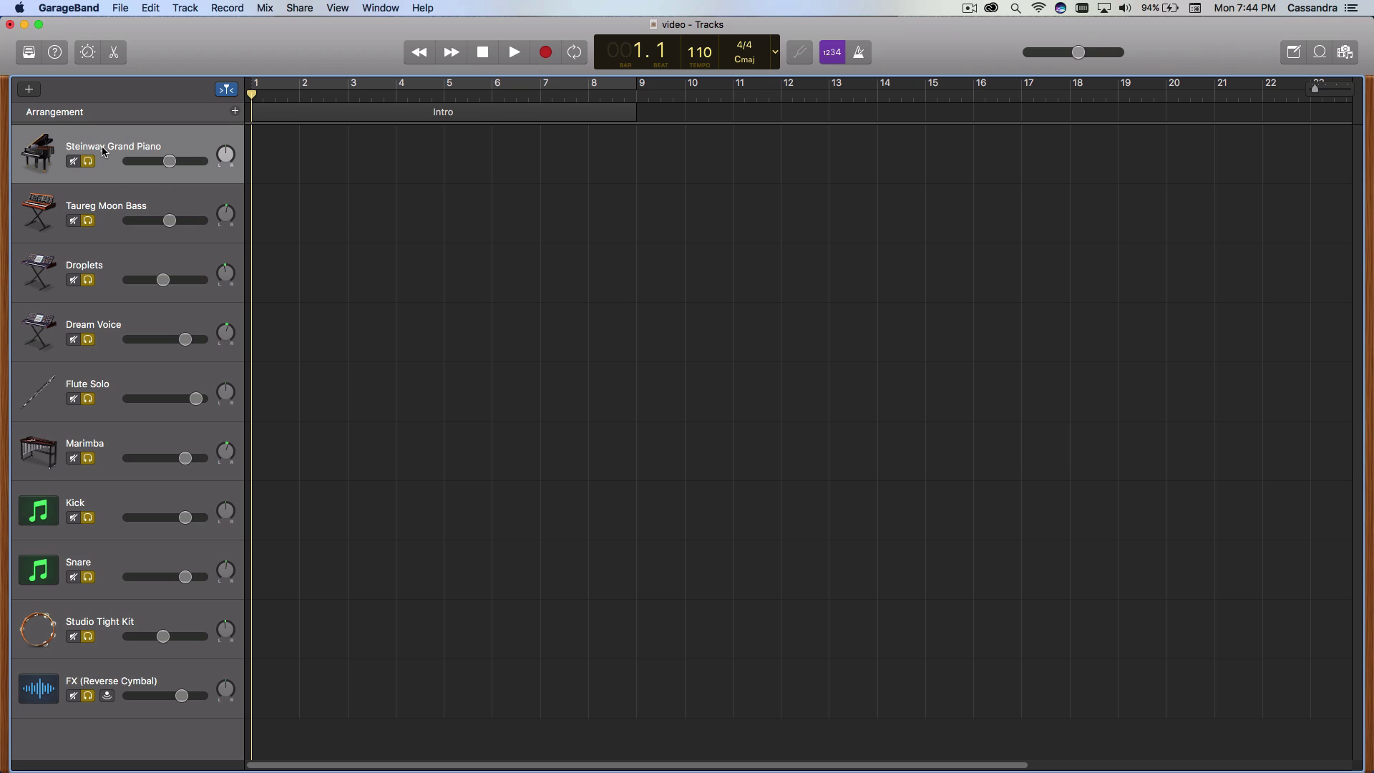
# - Examine the Steinway Grand Piano's library patch and the settings of its Little Plate reverb plug-in
pyautogui.click(33, 58)
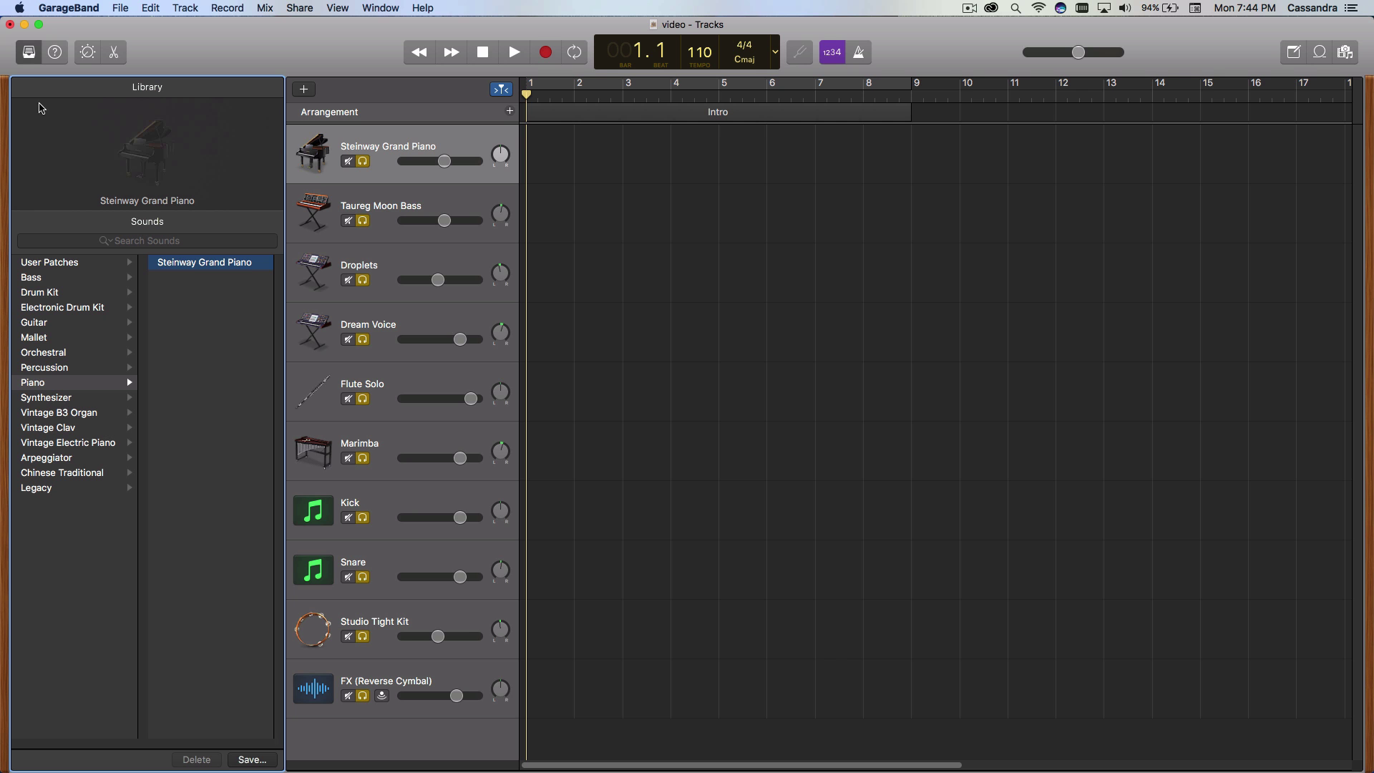
pyautogui.click(33, 57)
pyautogui.click(89, 53)
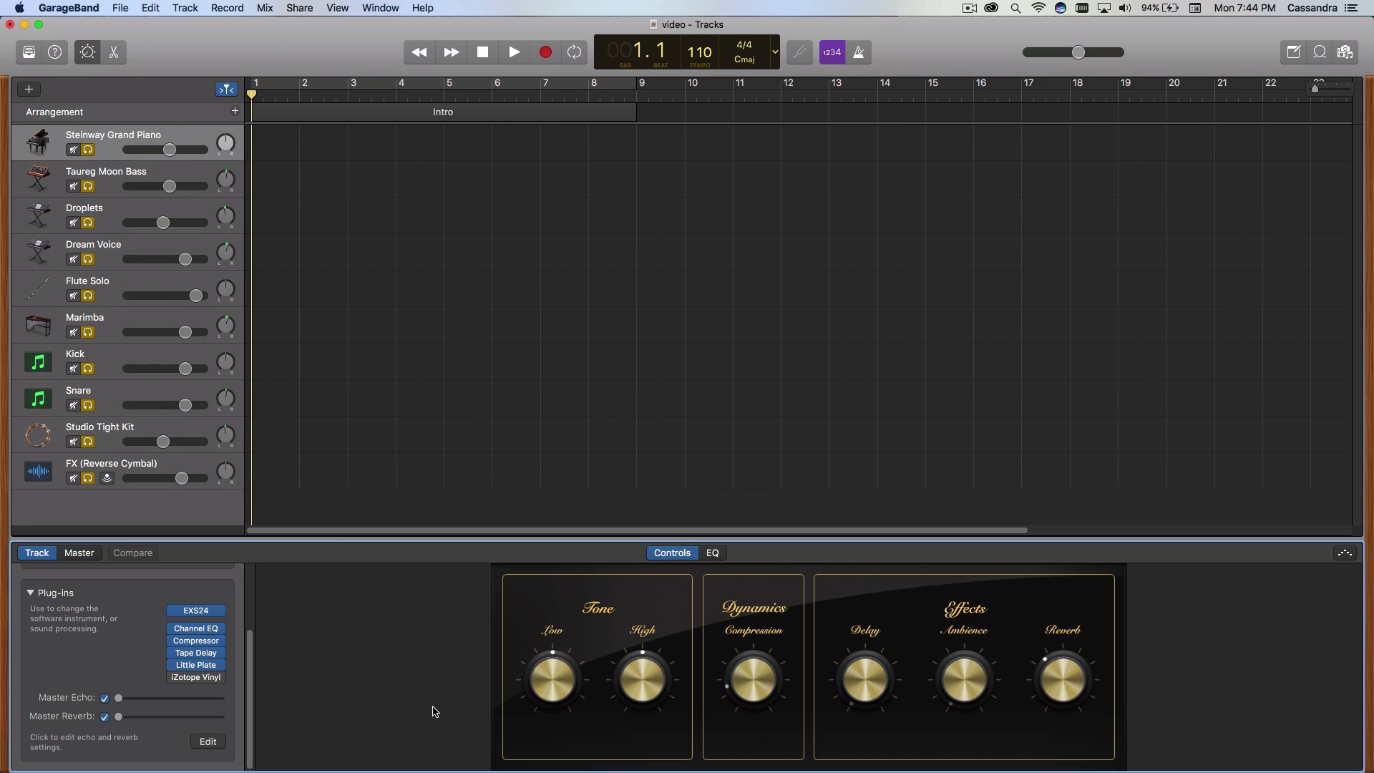
pyautogui.click(197, 667)
pyautogui.moveTo(709, 220); pyautogui.dragTo(729, 196)
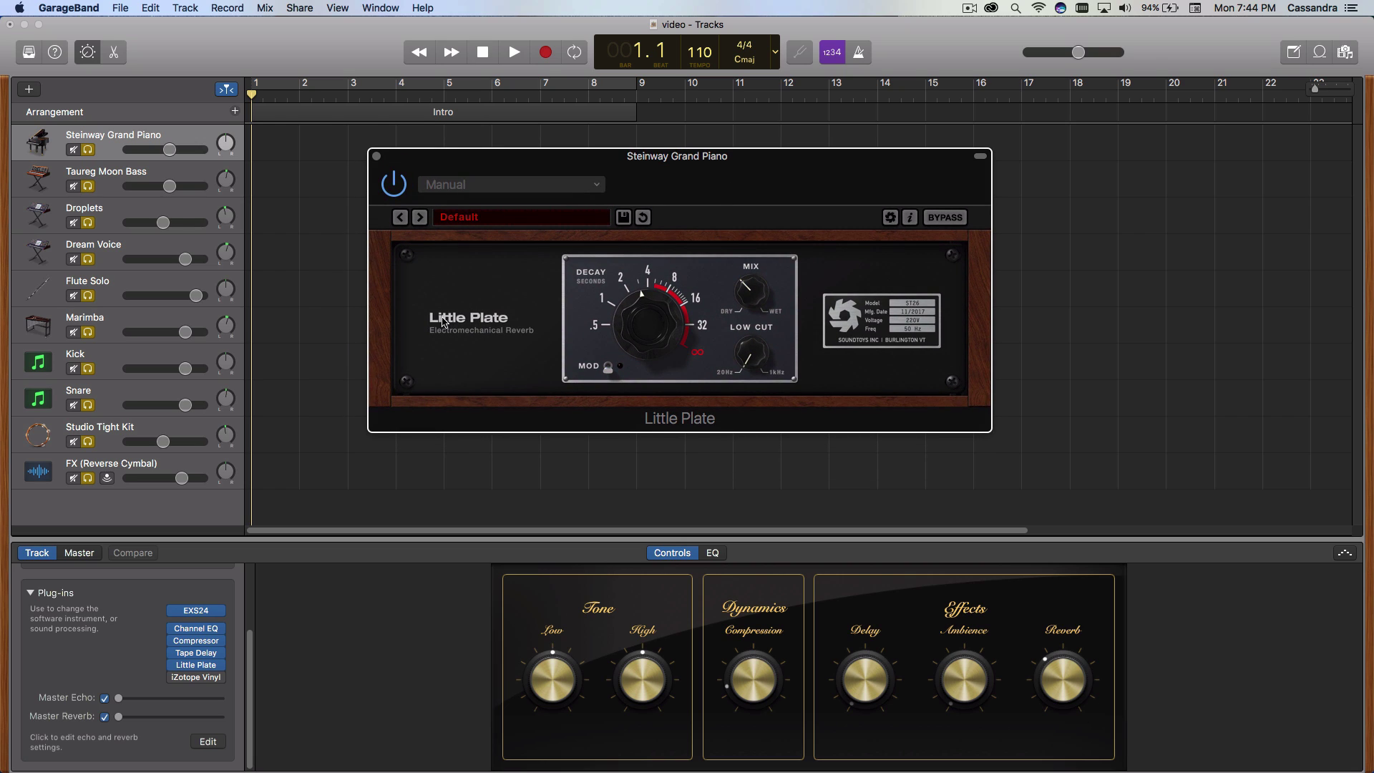
pyautogui.click(377, 156)
pyautogui.click(87, 54)
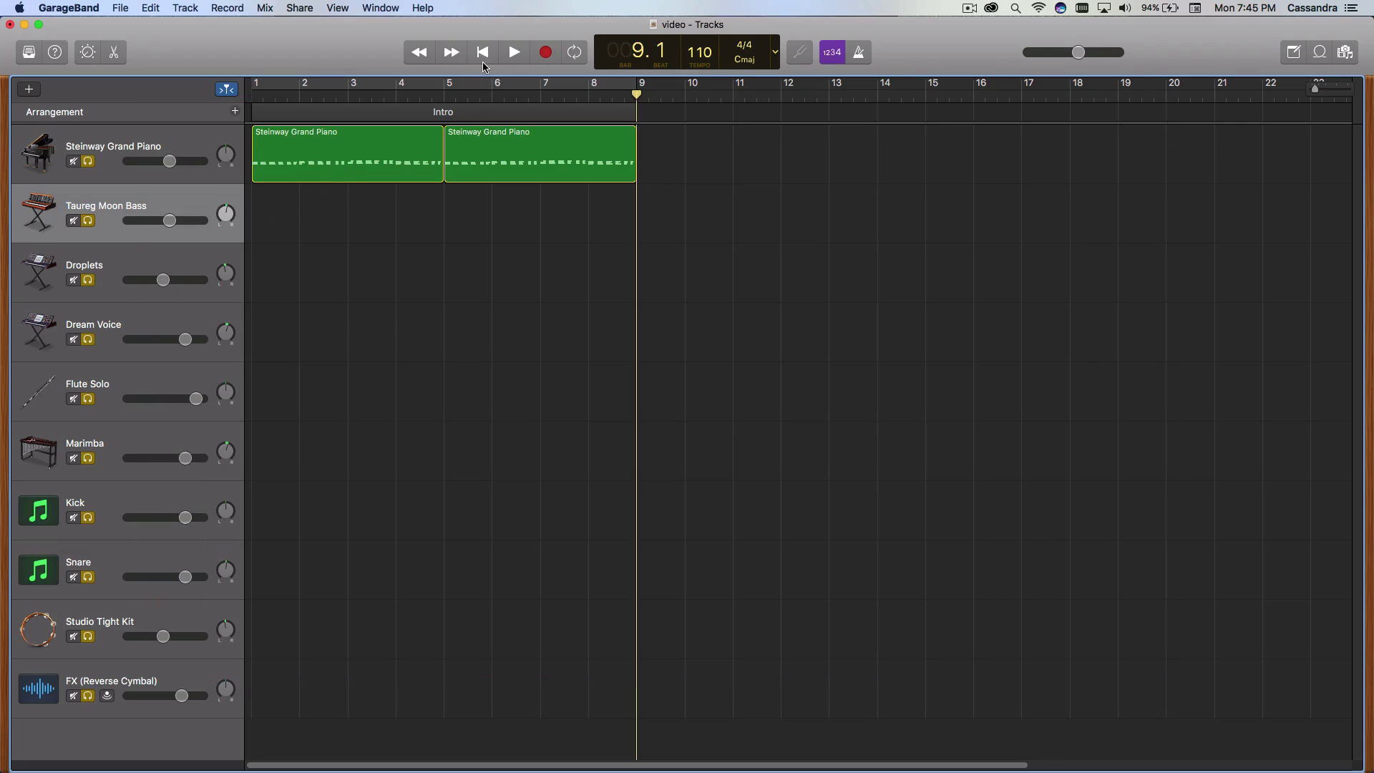
# - Return the playhead to bar 1 and audition the notes C, D, E and D on Taureg Moon Bass with Musical Typing
pyautogui.click(483, 61)
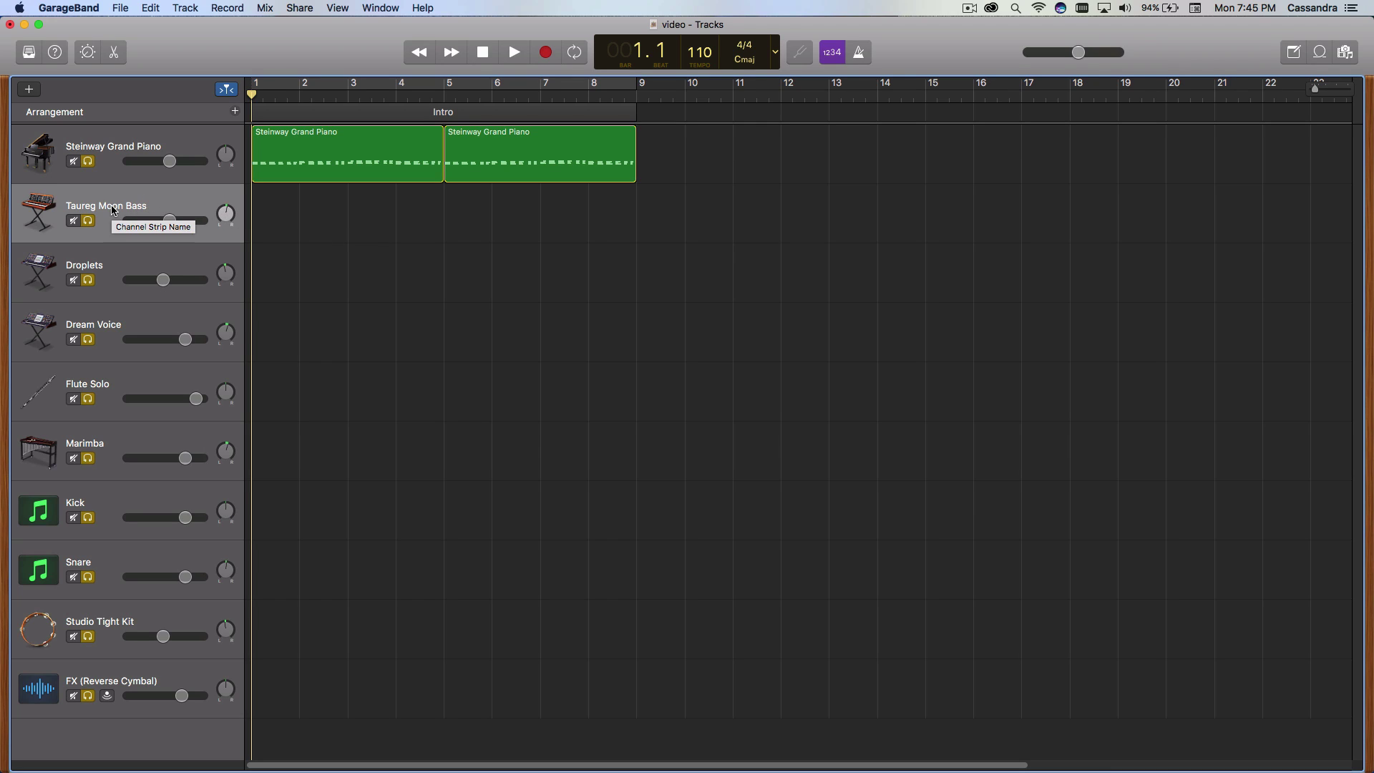
pyautogui.press('cmd+k')
pyautogui.press('a')
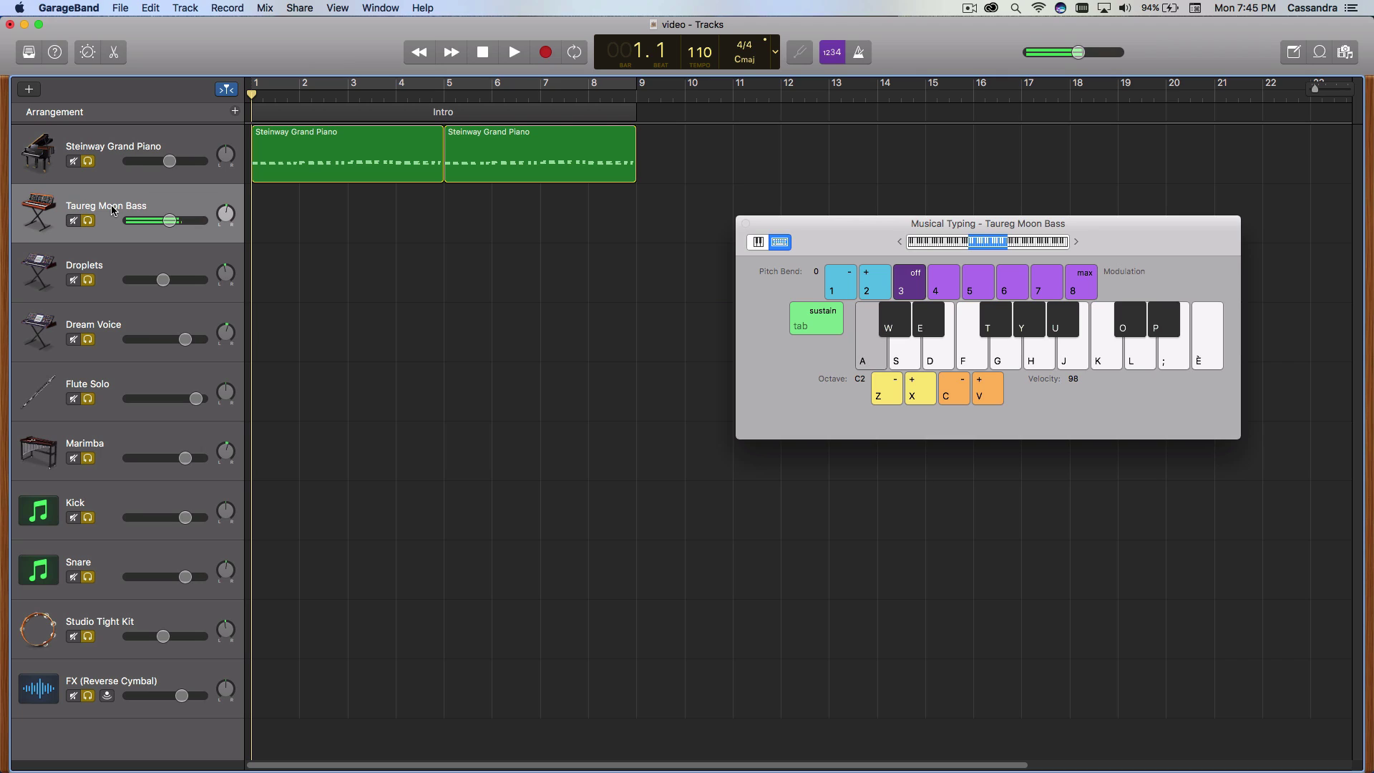
pyautogui.press('s')
pyautogui.press('d')
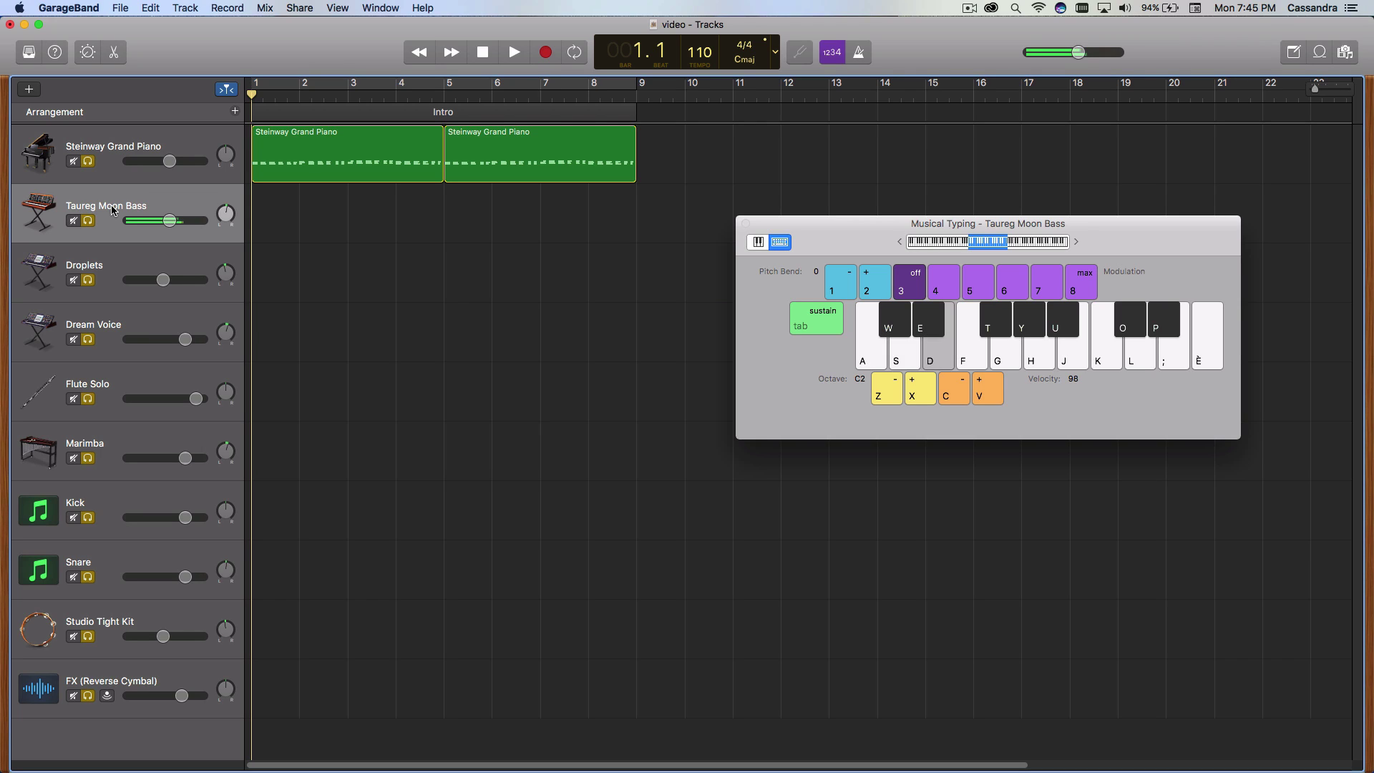
pyautogui.press('s')
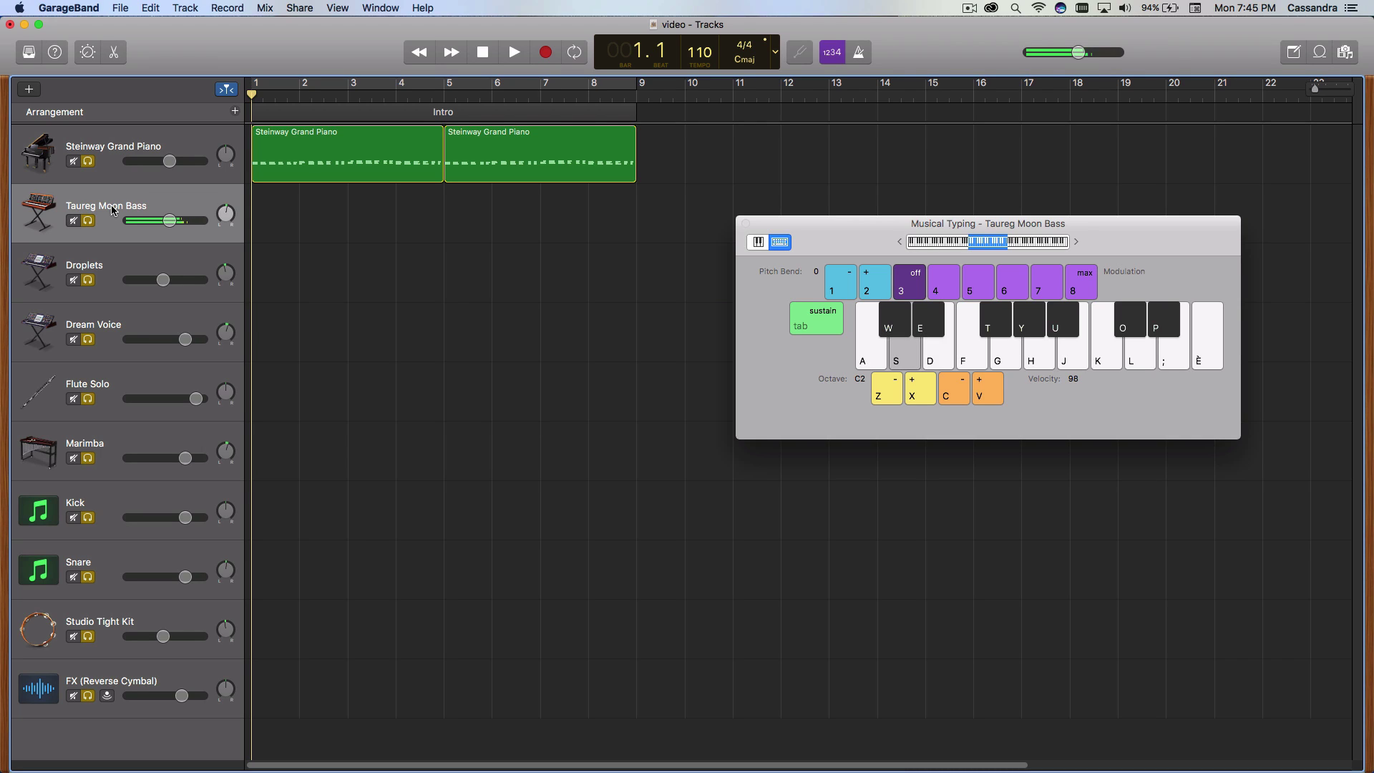
pyautogui.click(746, 224)
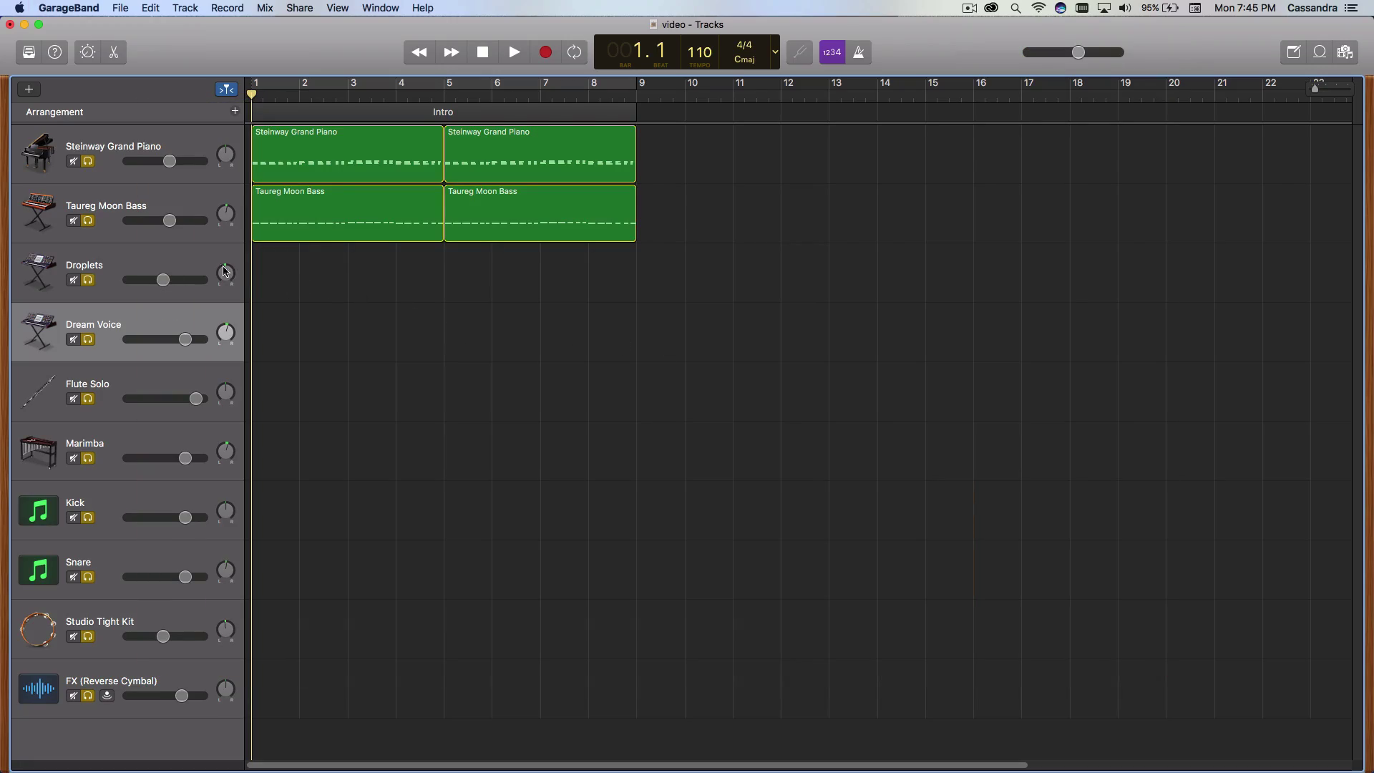
# - Audition the notes C, D, E and D on the Droplets track with Musical Typing
pyautogui.click(153, 269)
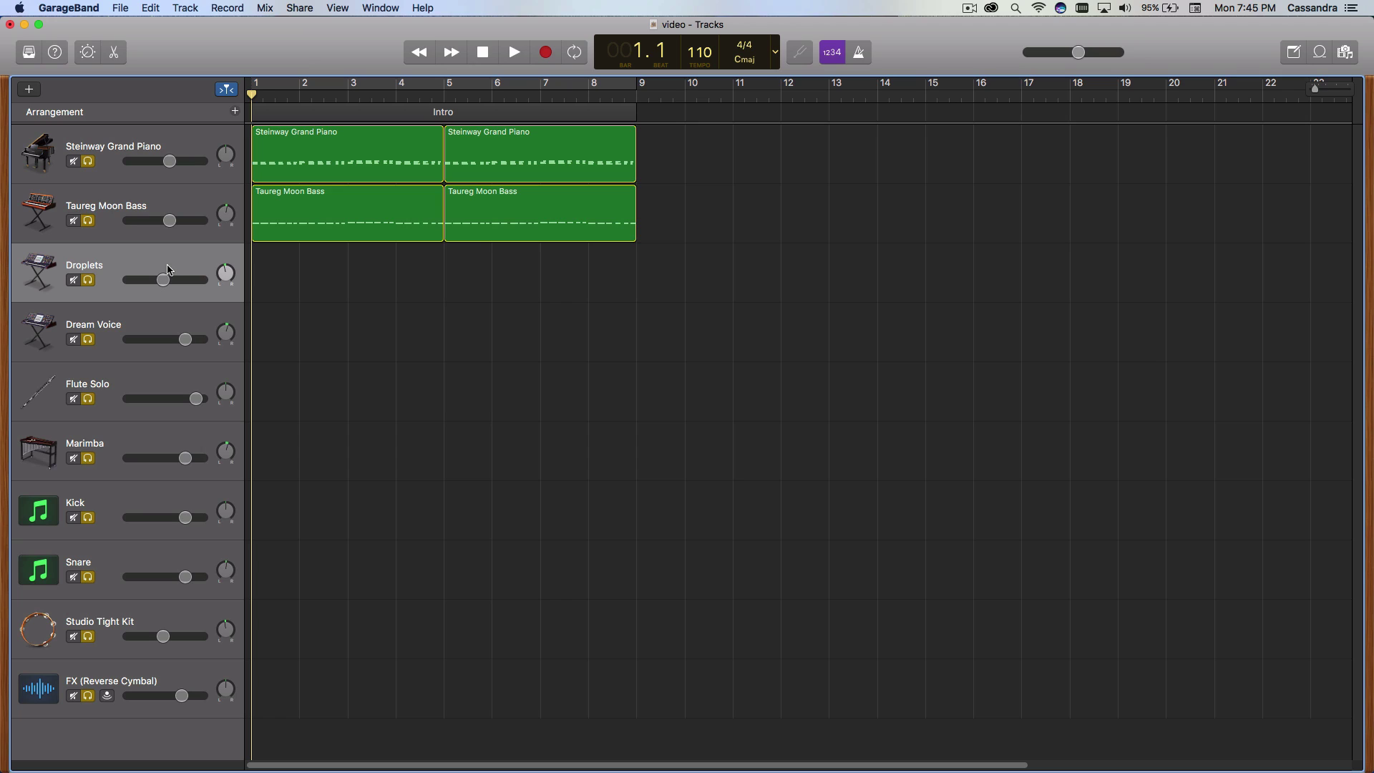
pyautogui.press('super+k')
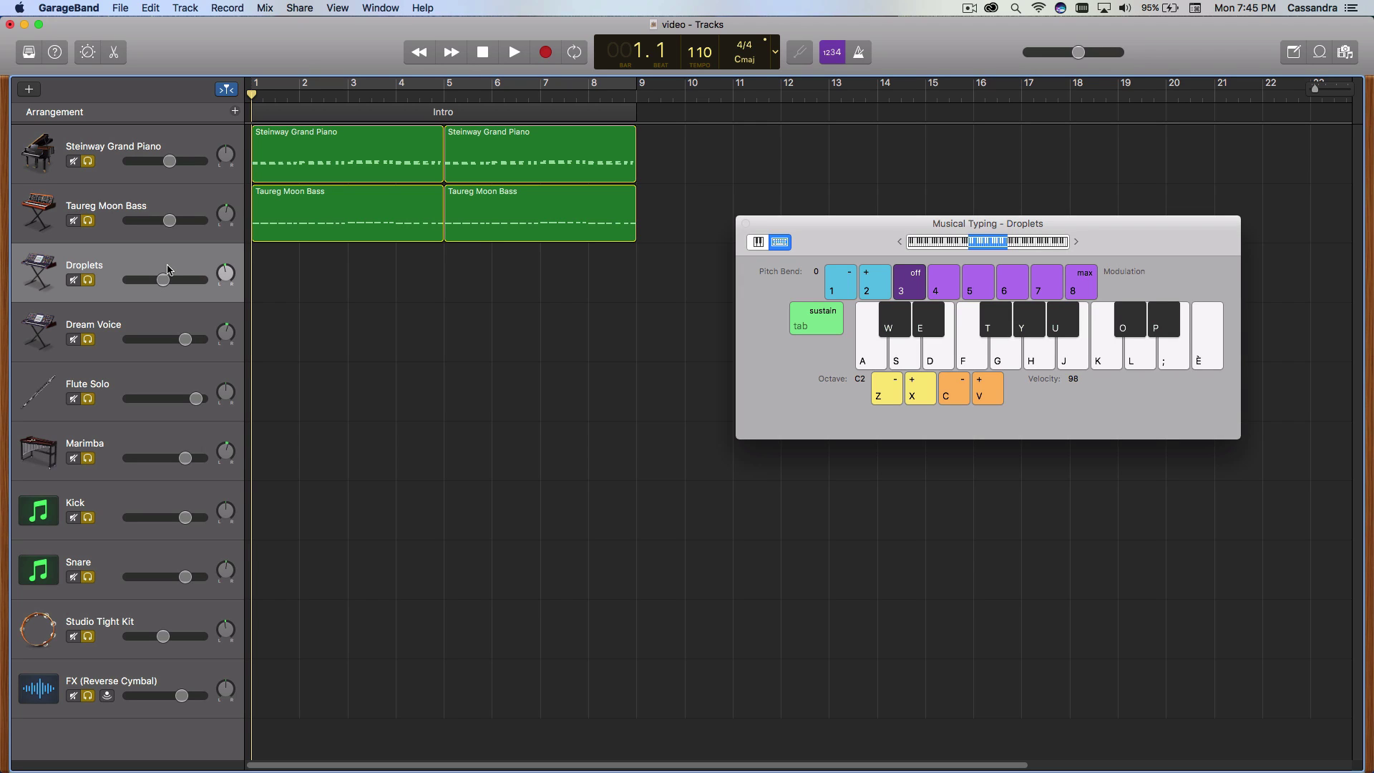
pyautogui.press('a')
pyautogui.press('s')
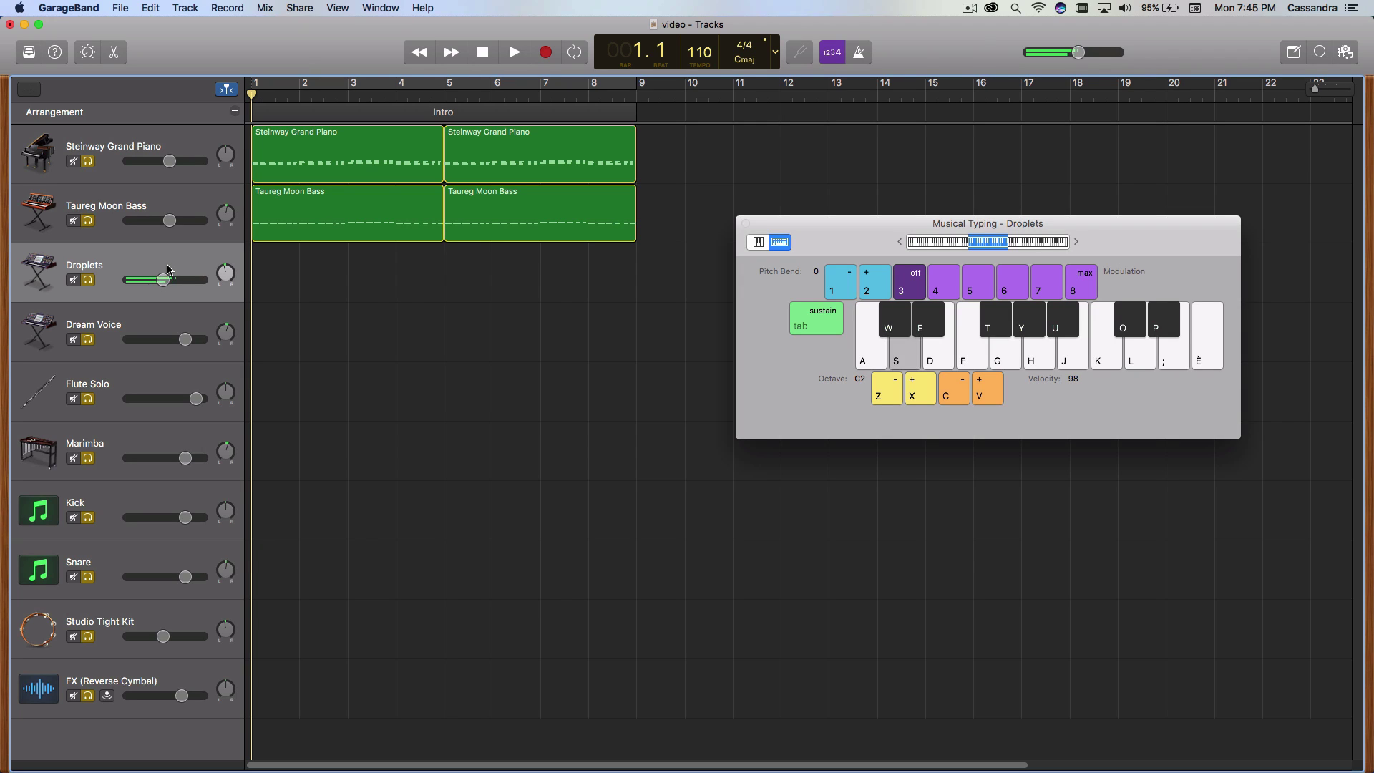
pyautogui.press('d')
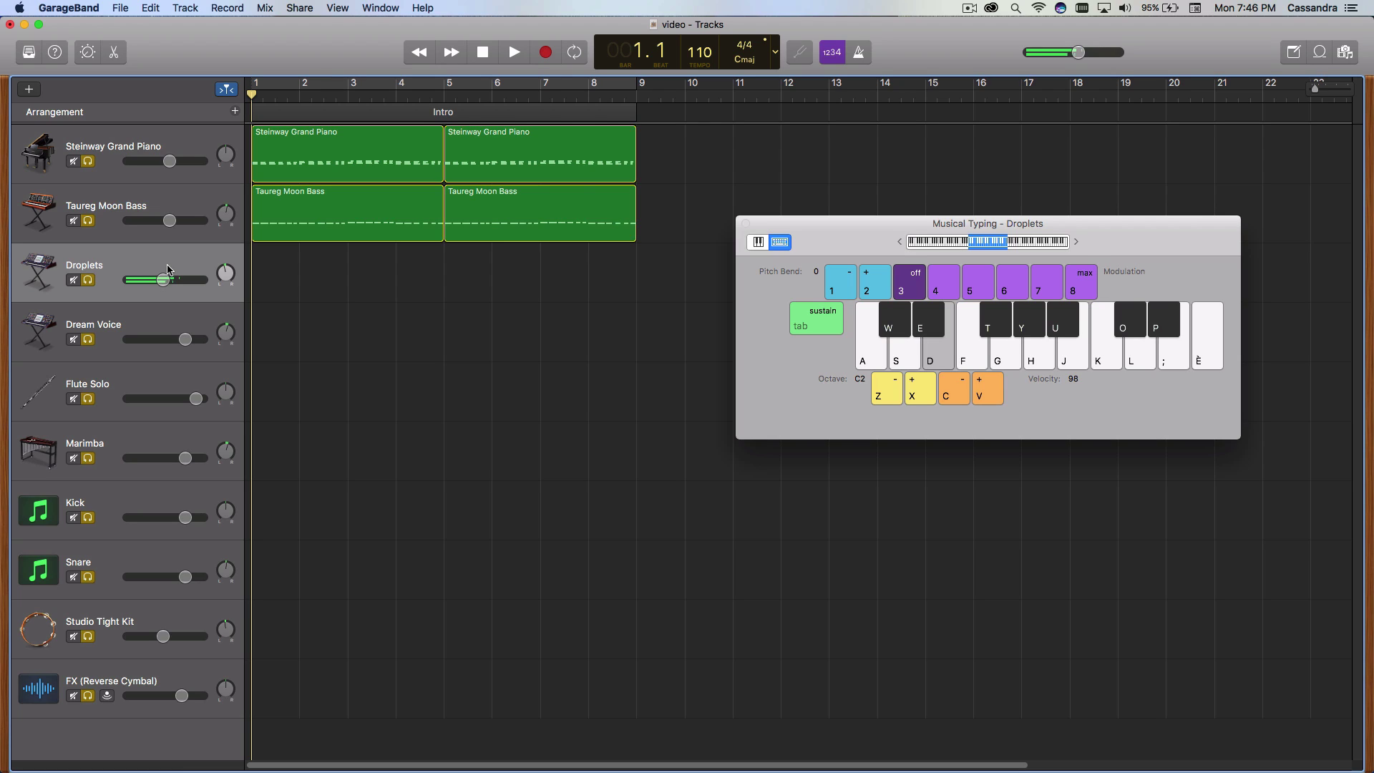
pyautogui.press('s')
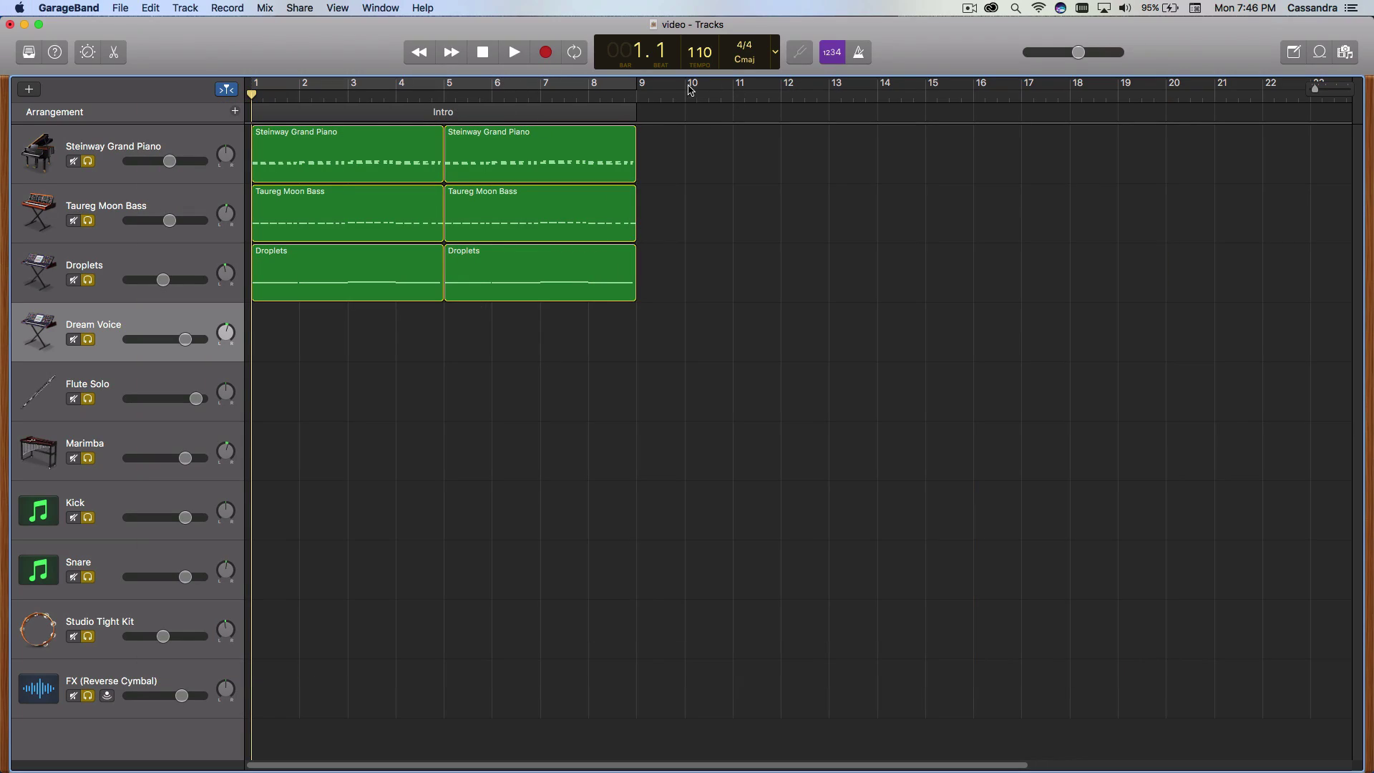
# - Play back the intro's piano, bass and Droplets parts, stop at the start and leave cycle mode off
pyautogui.click(514, 53)
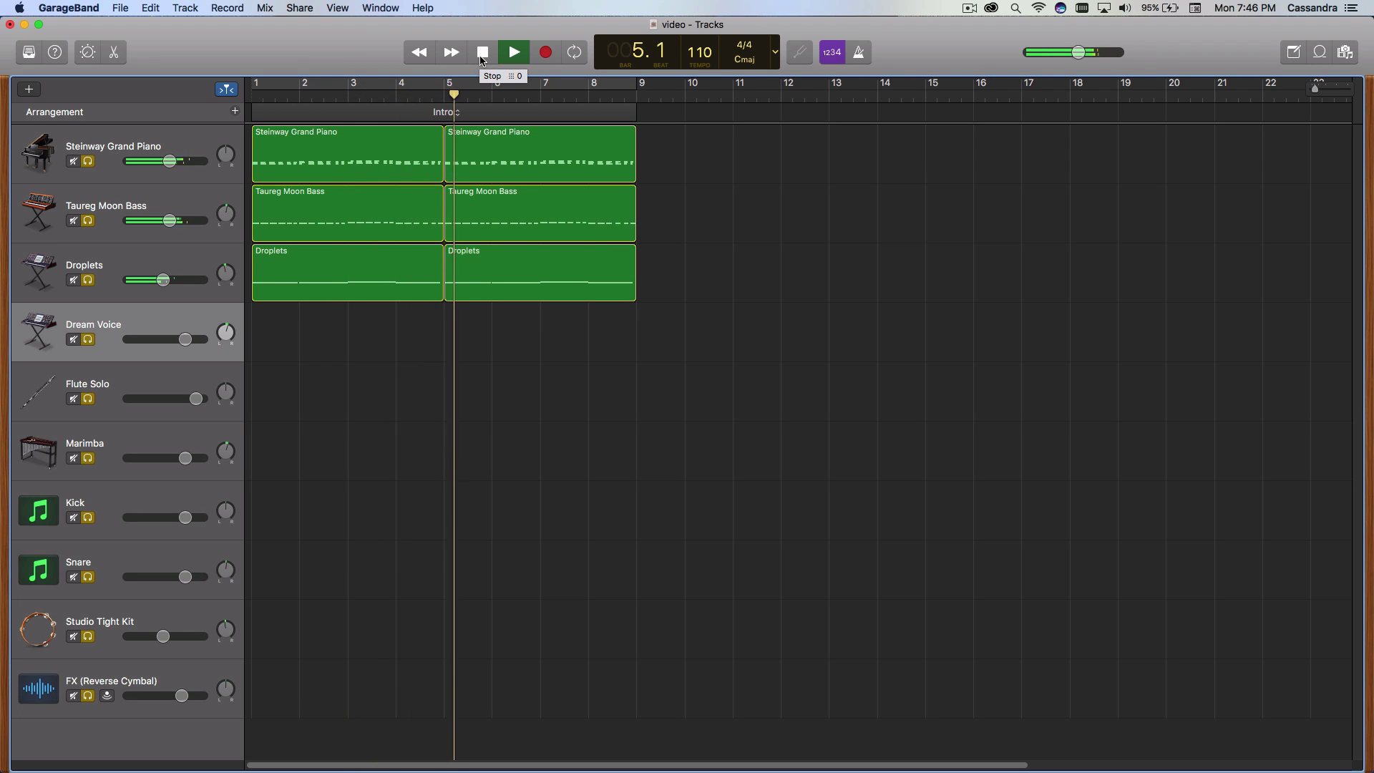
pyautogui.press('c')
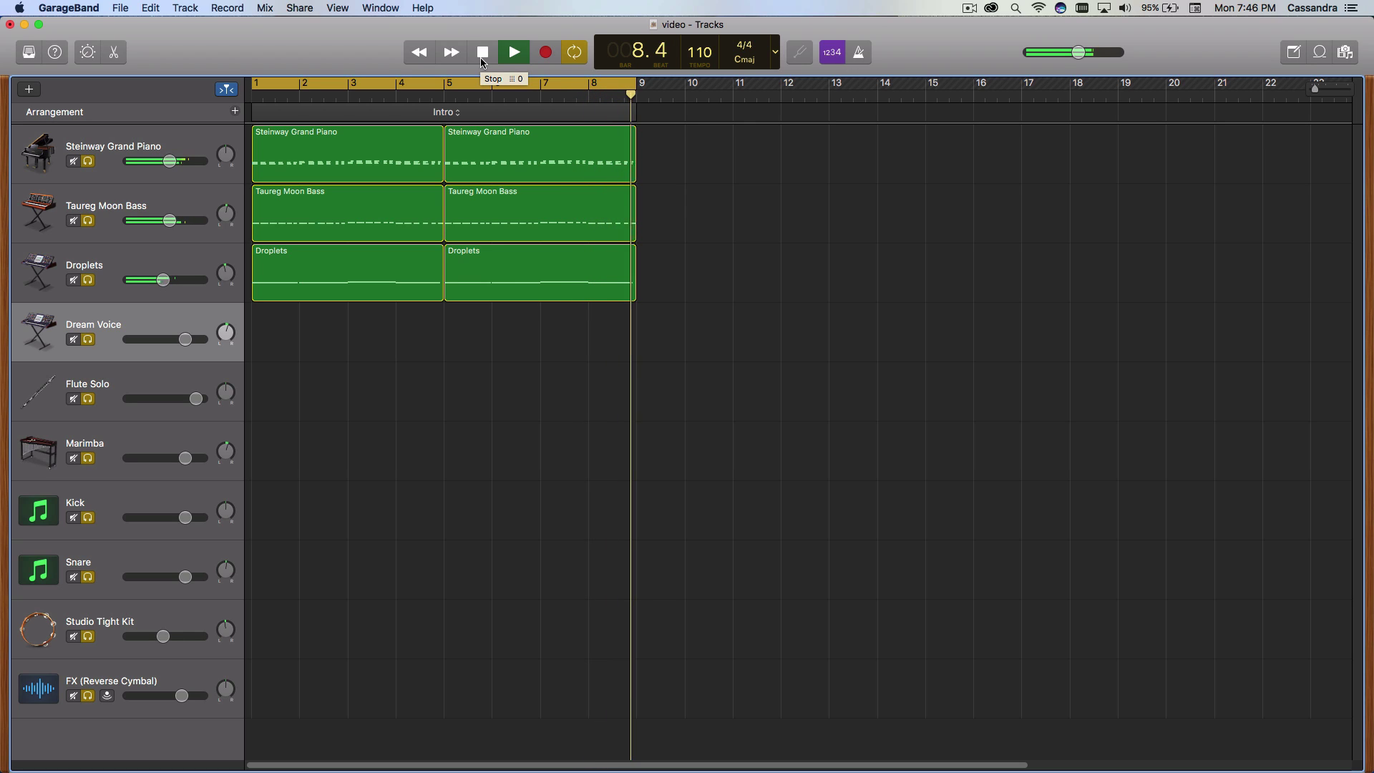
pyautogui.click(481, 59)
pyautogui.click(475, 60)
pyautogui.click(462, 83)
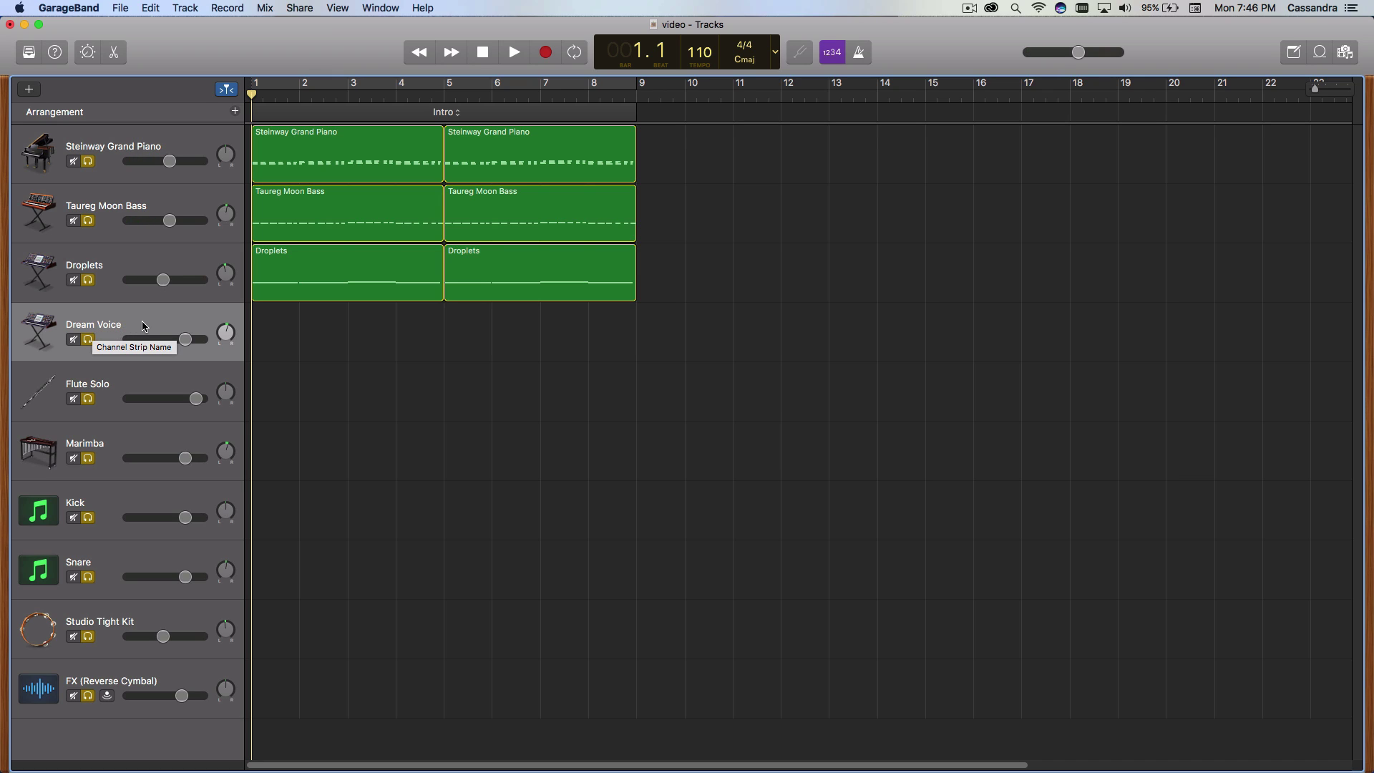
# - Raise Musical Typing to octave C4 and audition the notes F, G, A and G on the Dream Voice track
pyautogui.press('super+k')
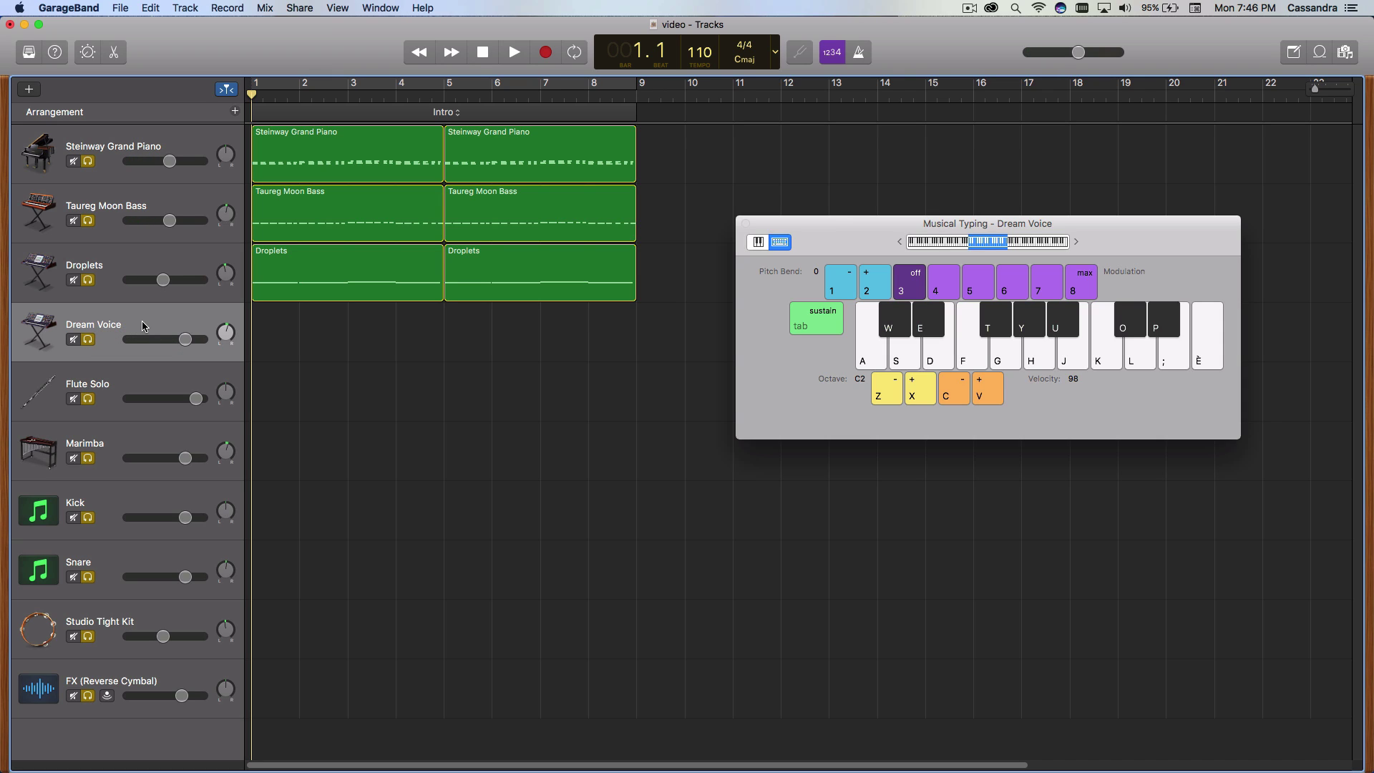
pyautogui.press('d')
pyautogui.press('f')
pyautogui.press('x')
pyautogui.press('x')
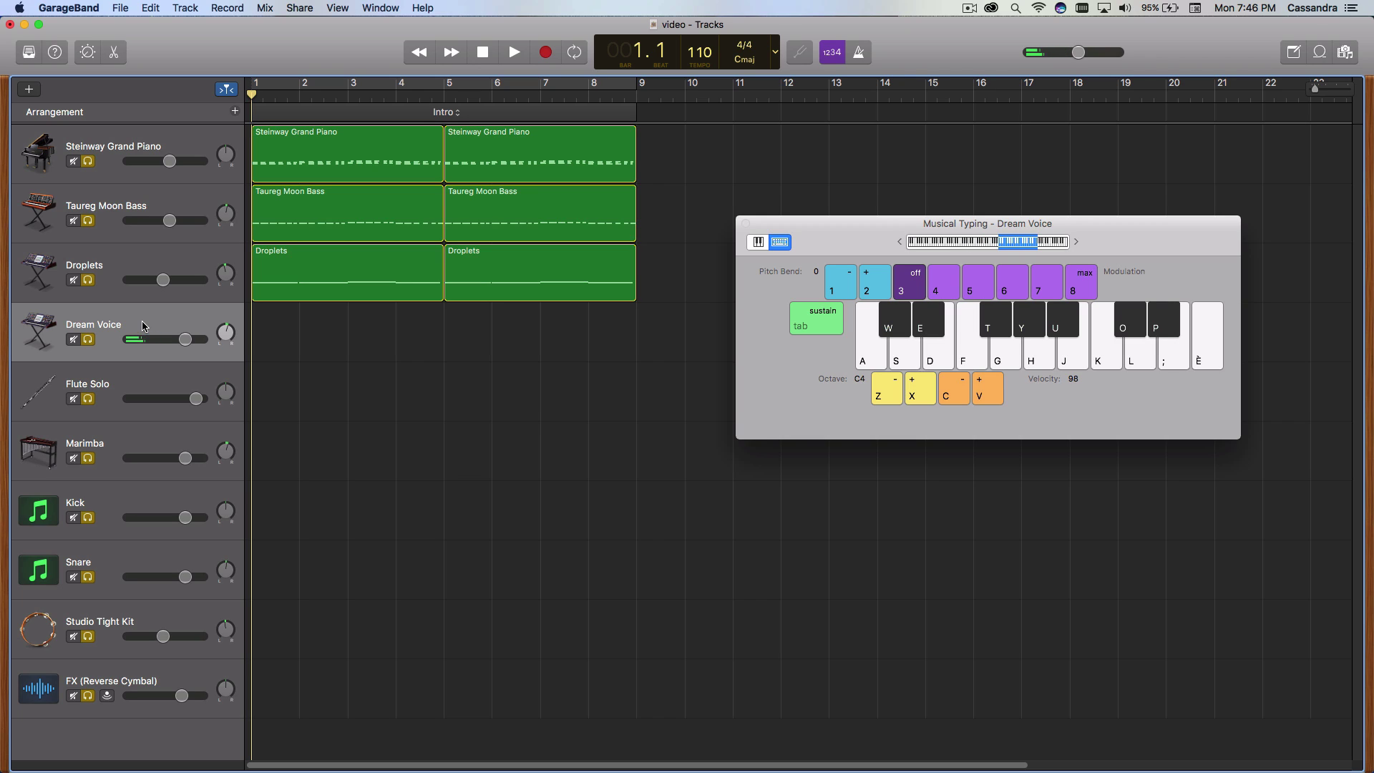
pyautogui.press('f')
pyautogui.press('g')
pyautogui.press('h')
pyautogui.press('g')
pyautogui.click(745, 225)
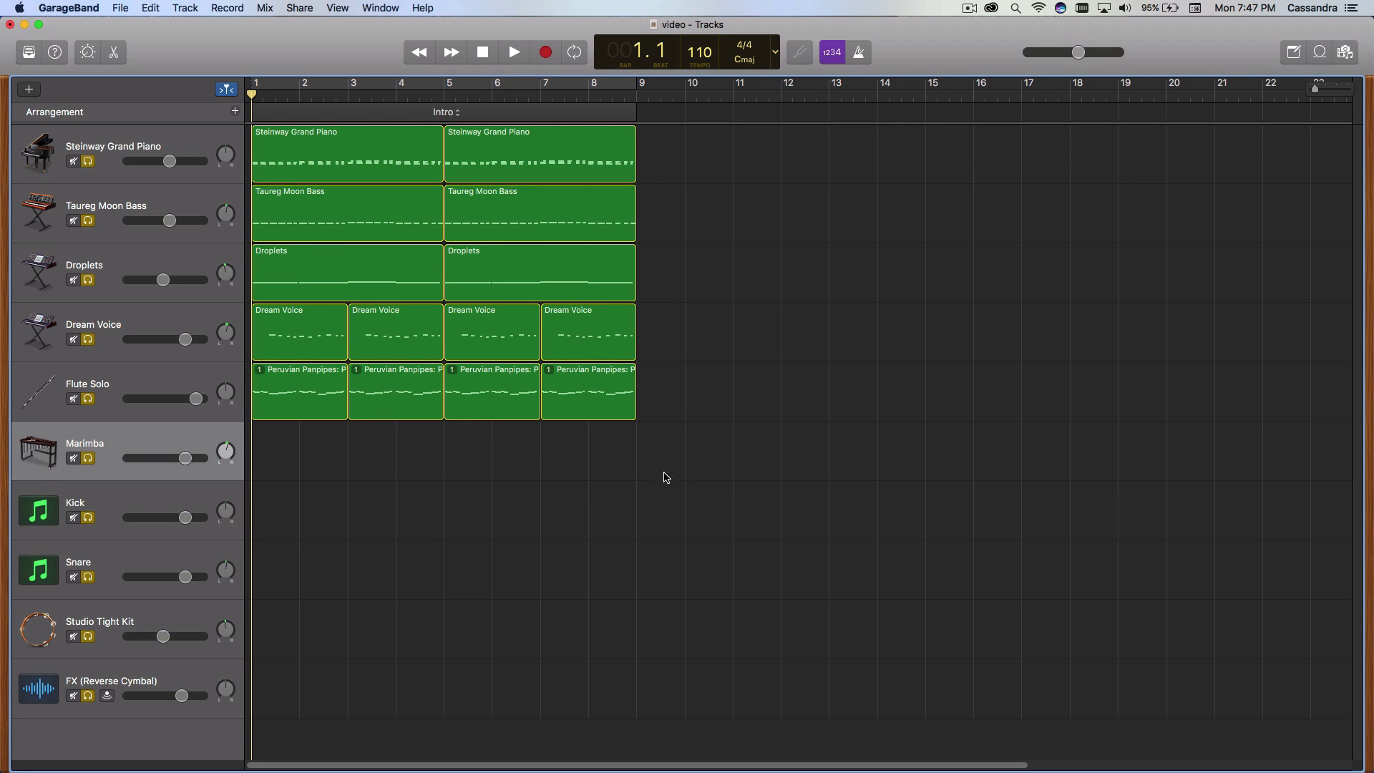
# - Copy all four Peruvian Panpipes regions from the Flute Solo track to the Marimba track at the same bars
pyautogui.moveTo(679, 475); pyautogui.dragTo(290, 377)
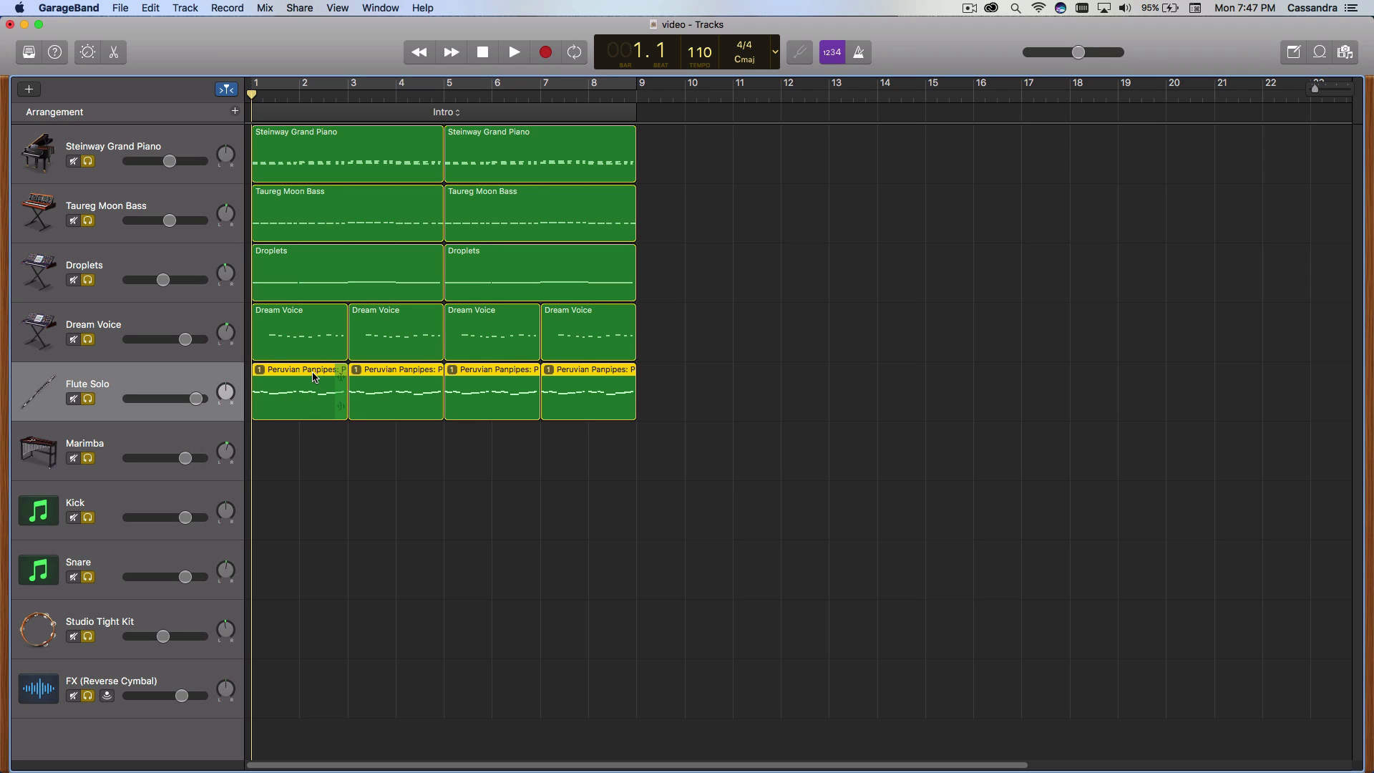
pyautogui.press('alt')
pyautogui.moveTo(290, 380); pyautogui.dragTo(286, 437)
pyautogui.click(290, 527)
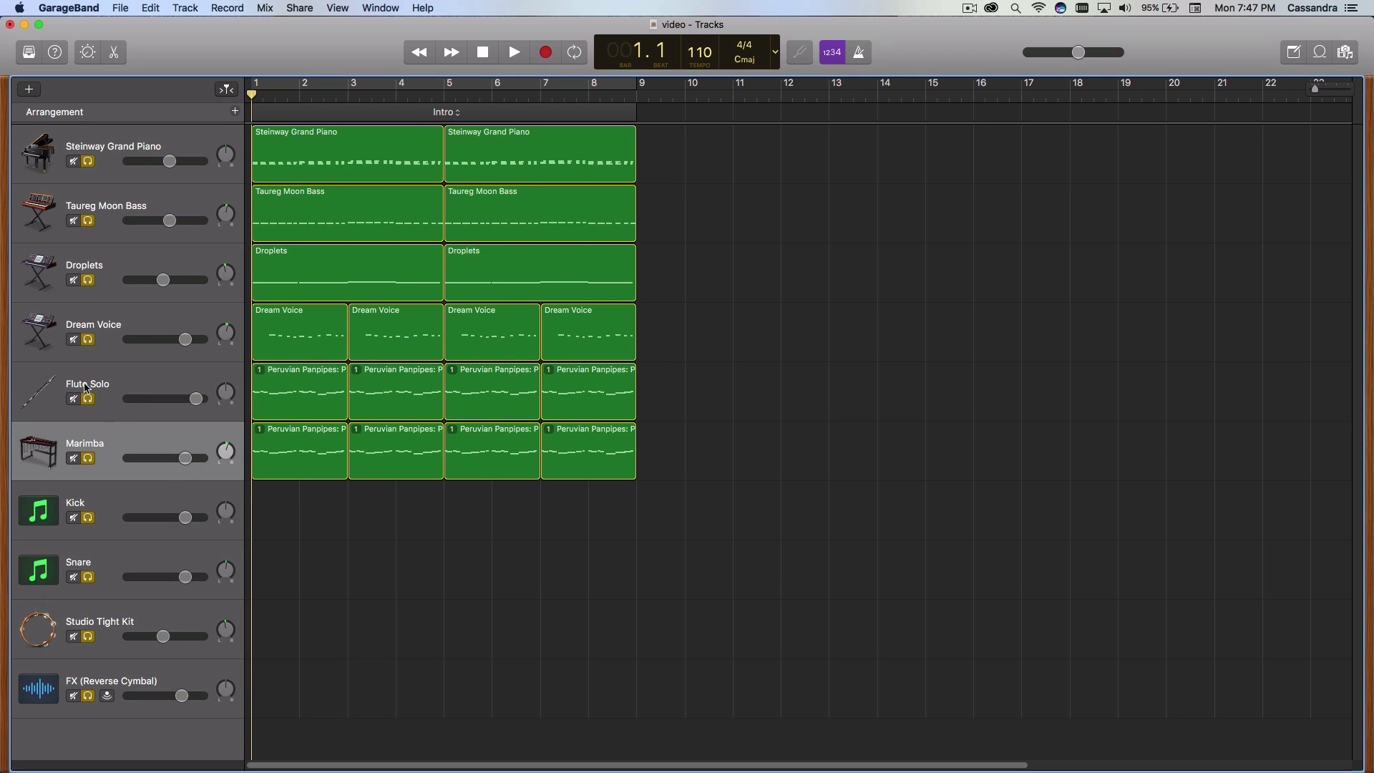
# - Play back the intro with the Flute Solo and Marimba parts, stopping with the playhead returned to bar 1
pyautogui.click(514, 54)
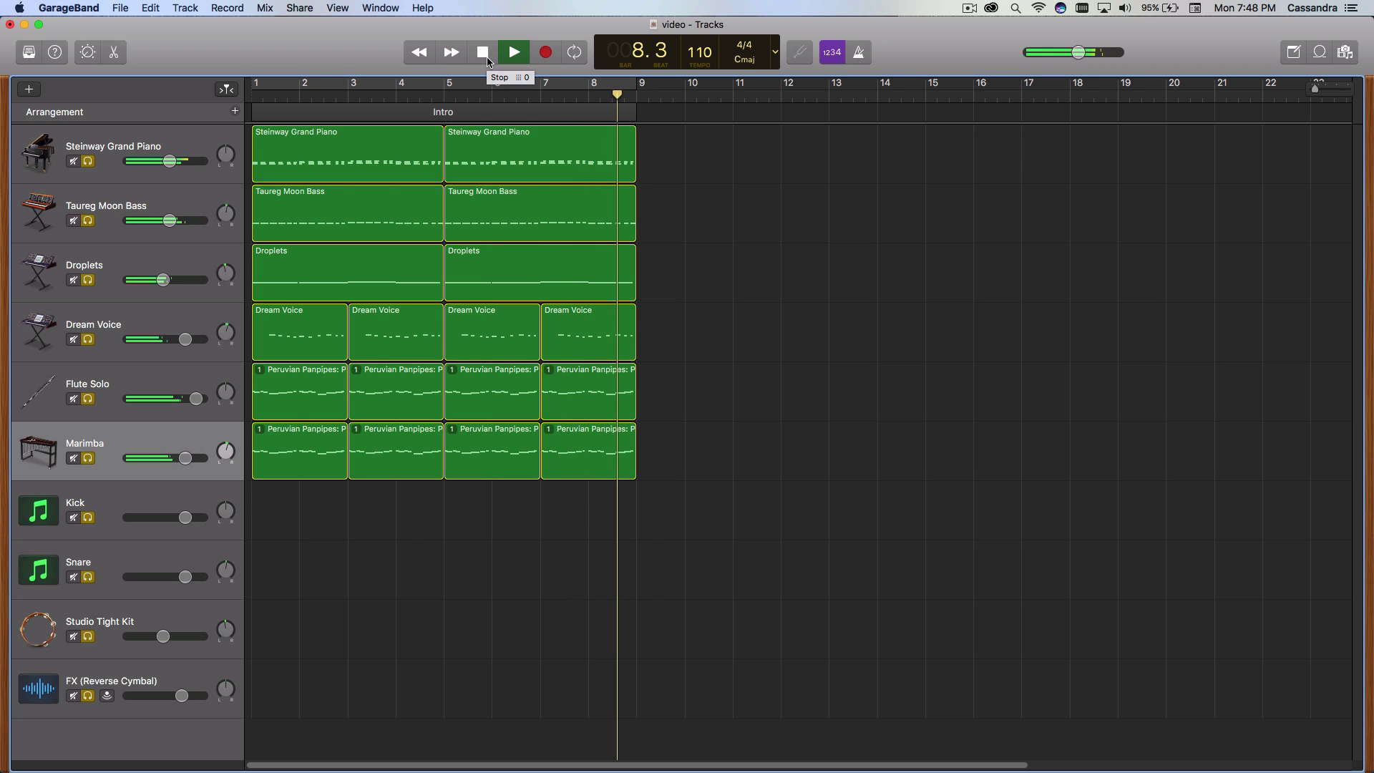
pyautogui.click(487, 62)
pyautogui.click(488, 62)
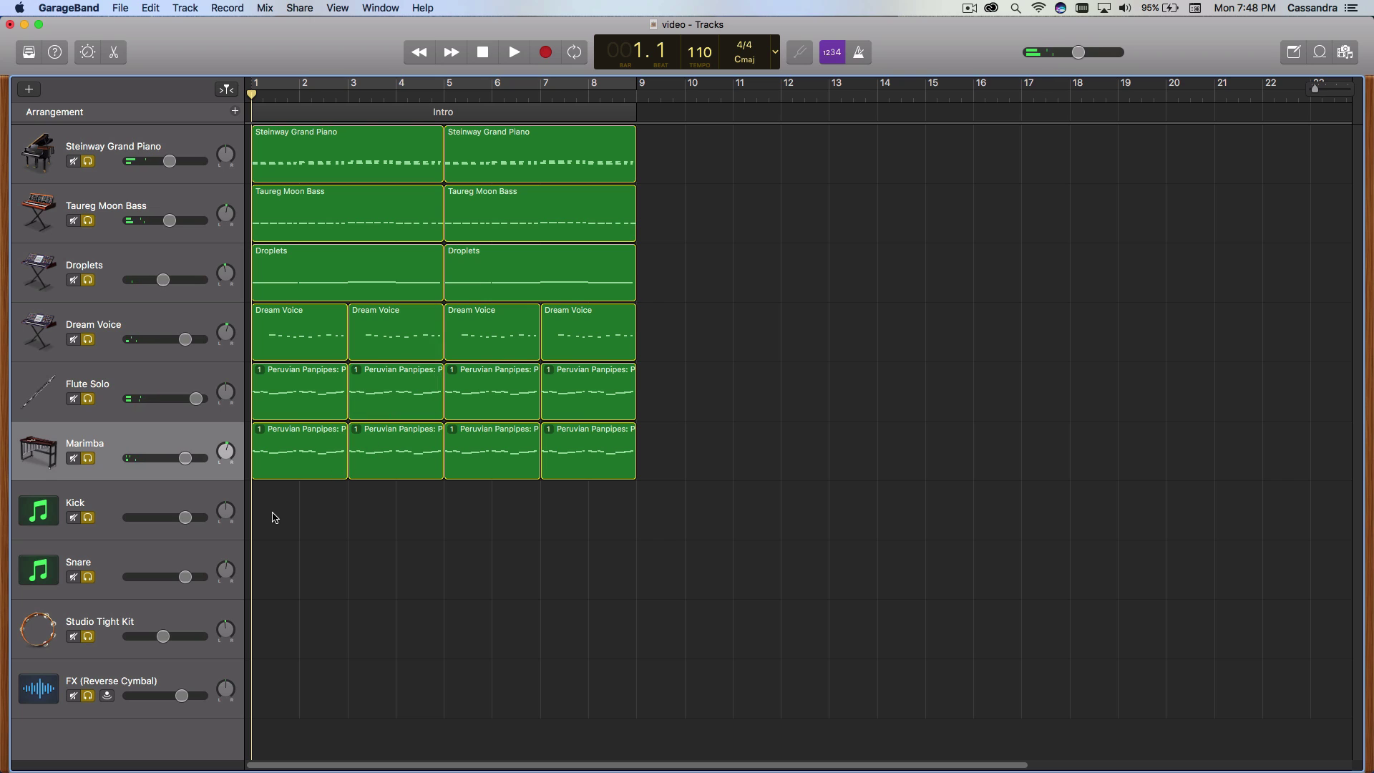
# - Inspect the Kick track's AUSampler zone for KSHMR Punchy Kick 13 and audition the sample on its mapped key, C3
pyautogui.click(111, 504)
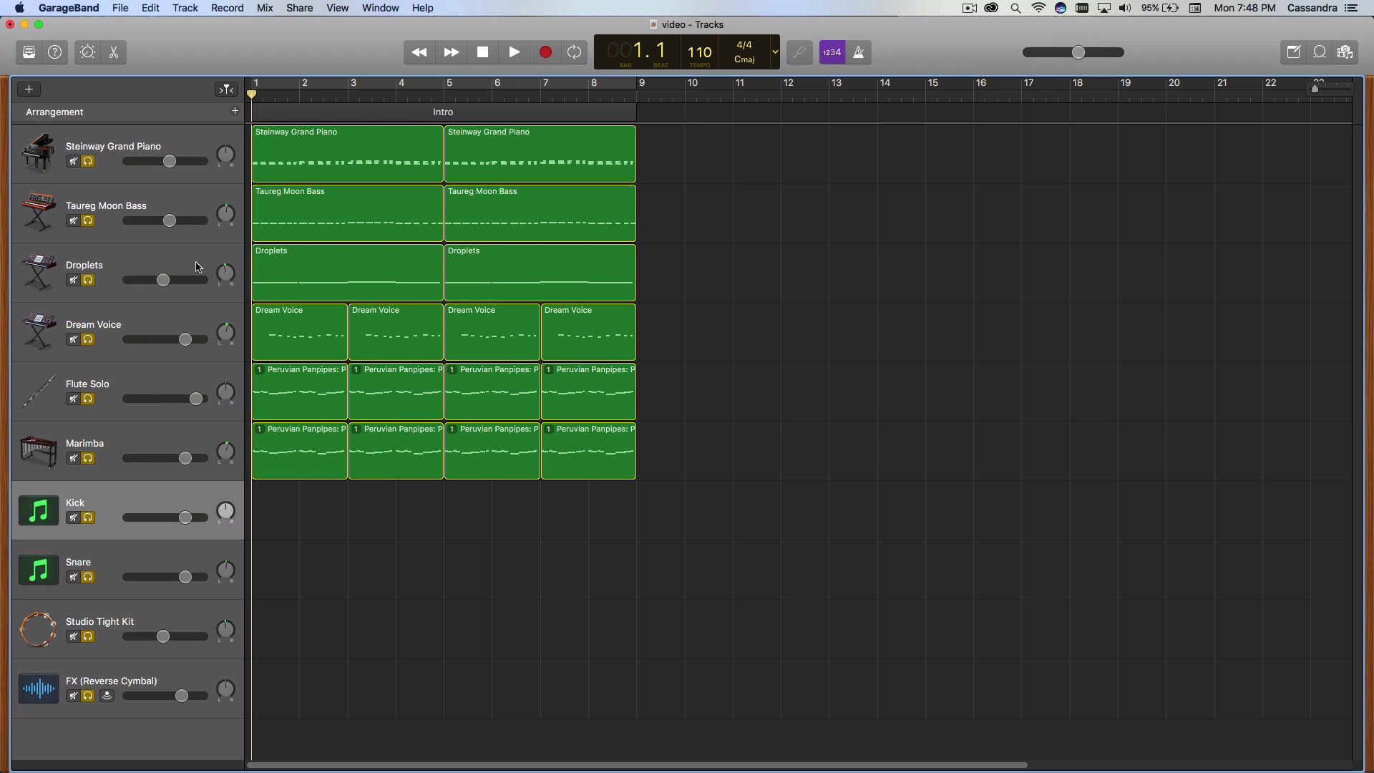
pyautogui.click(85, 51)
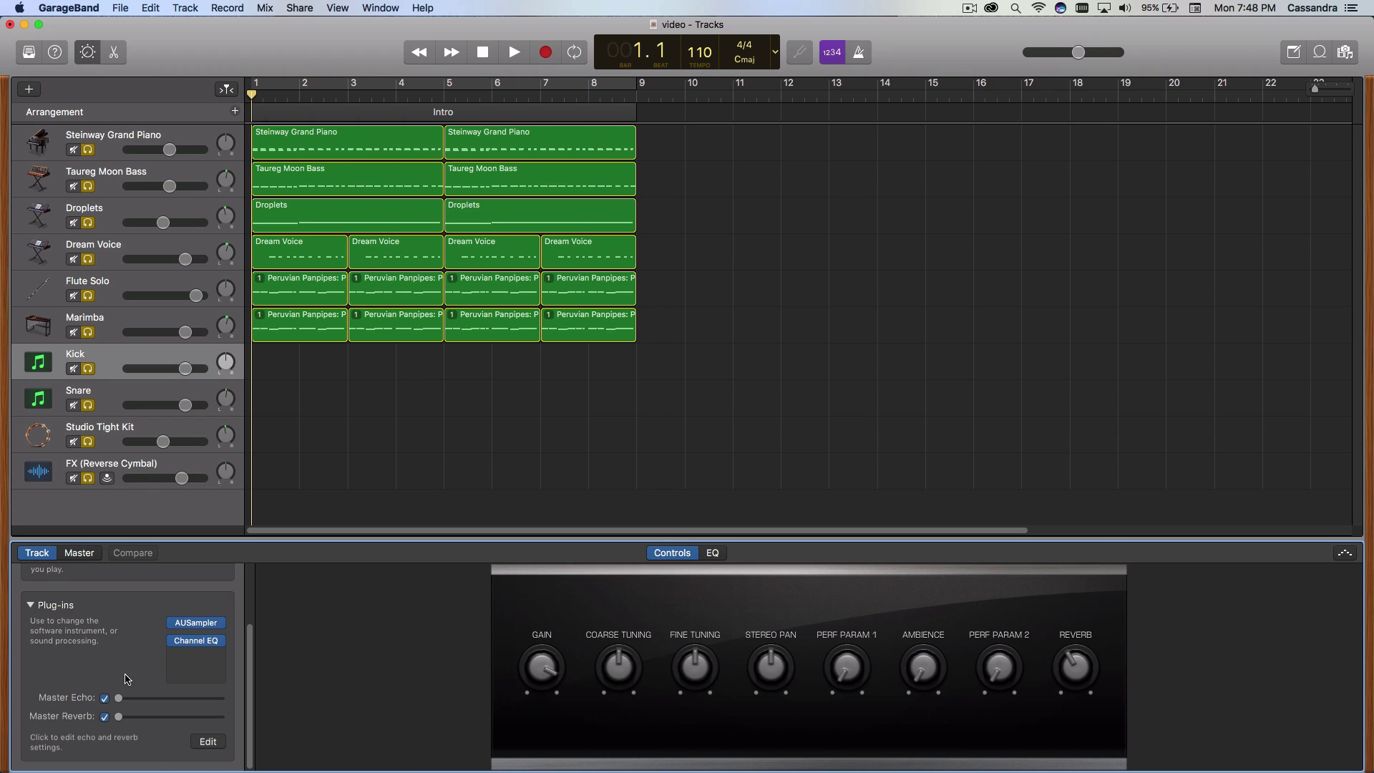
pyautogui.click(199, 629)
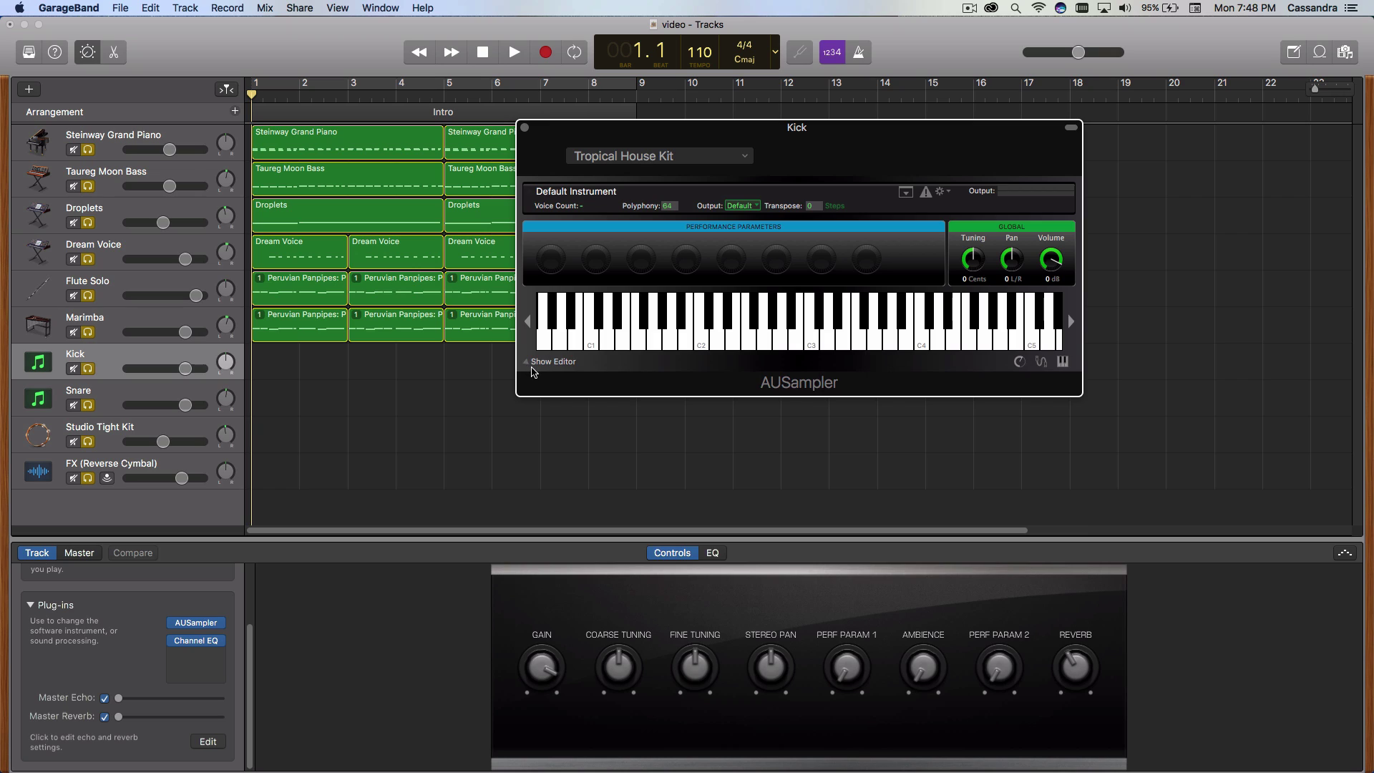
pyautogui.click(532, 362)
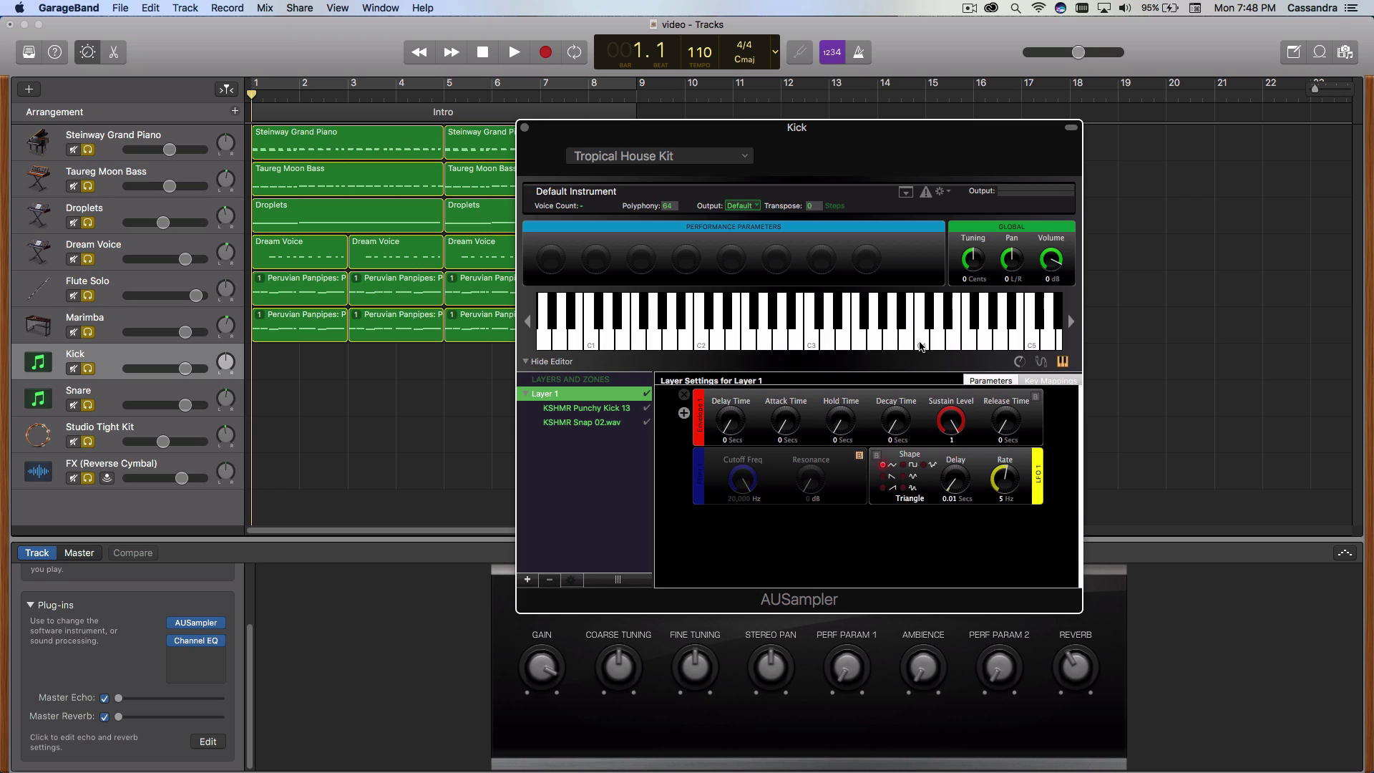
pyautogui.click(920, 346)
pyautogui.click(609, 408)
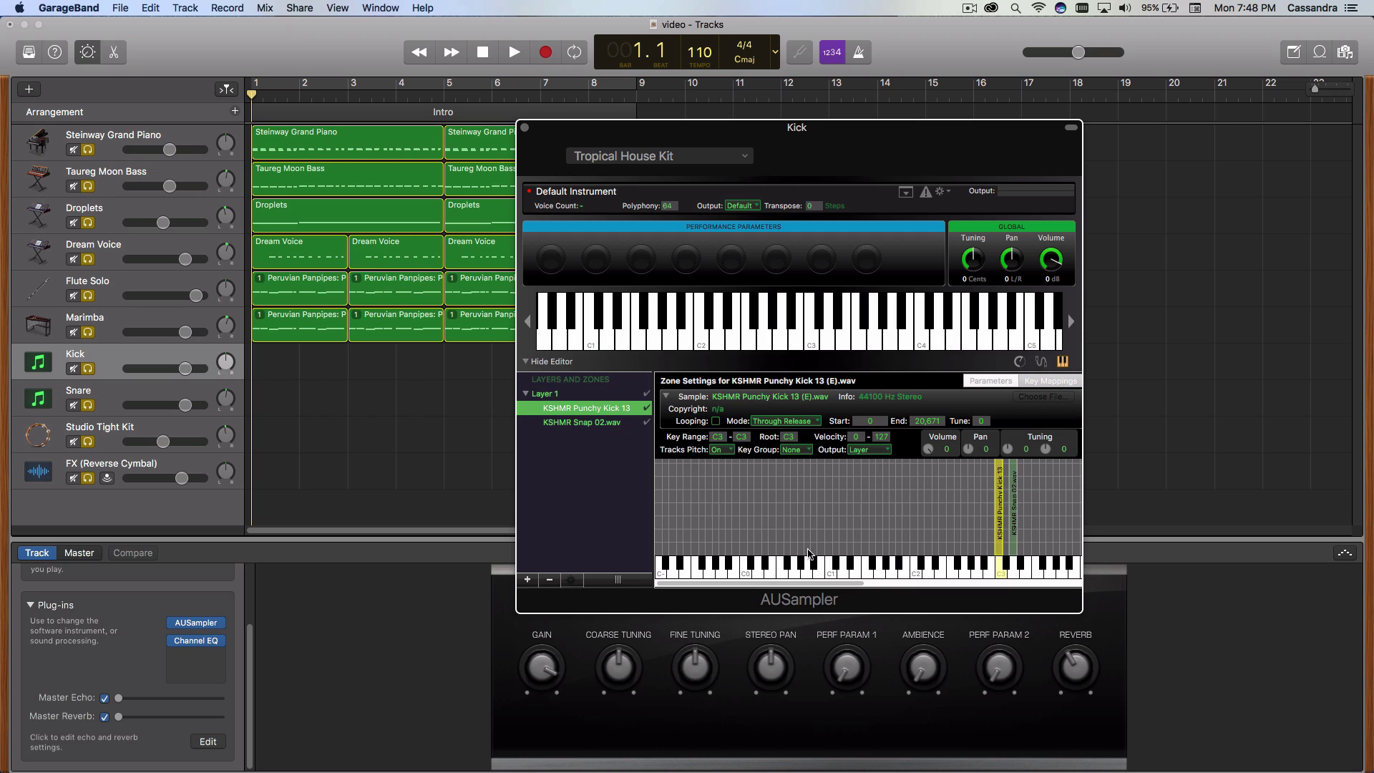
pyautogui.click(999, 577)
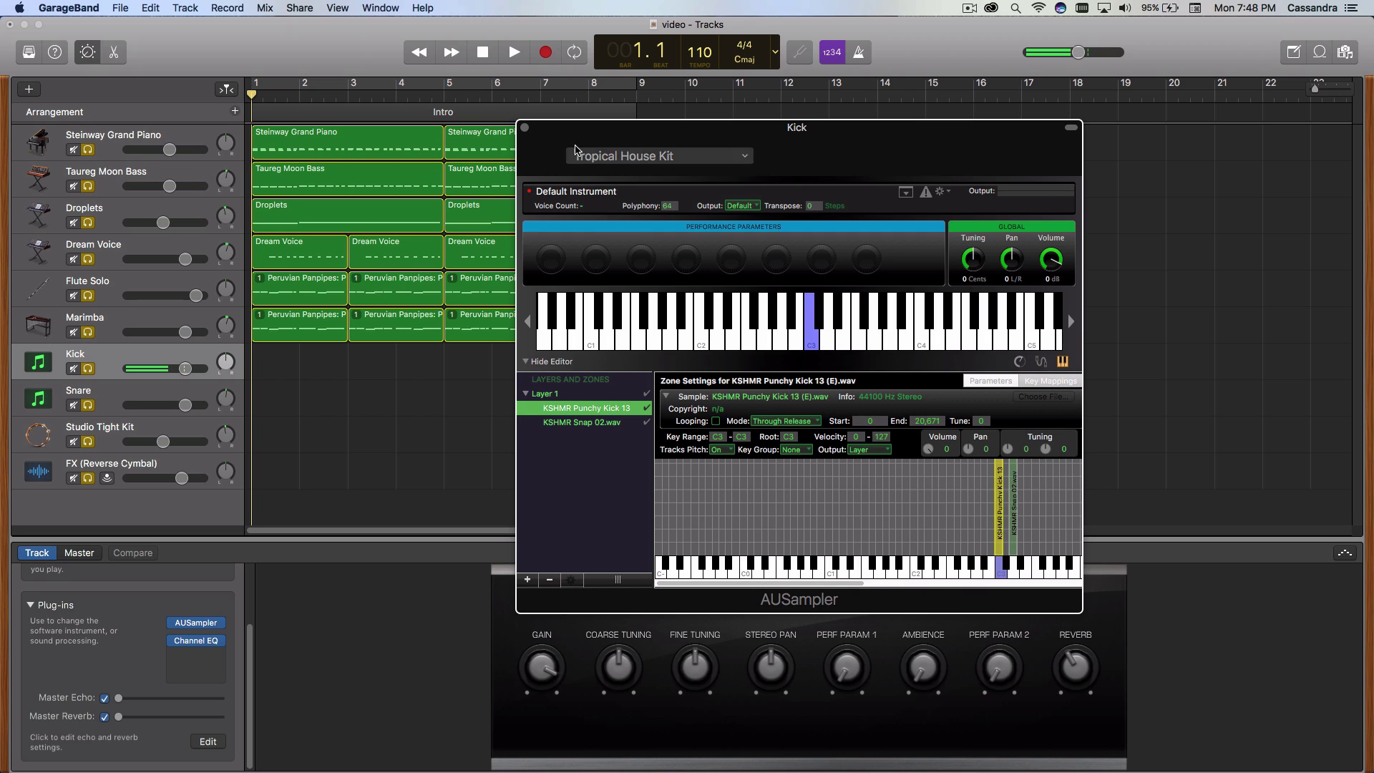
pyautogui.click(525, 127)
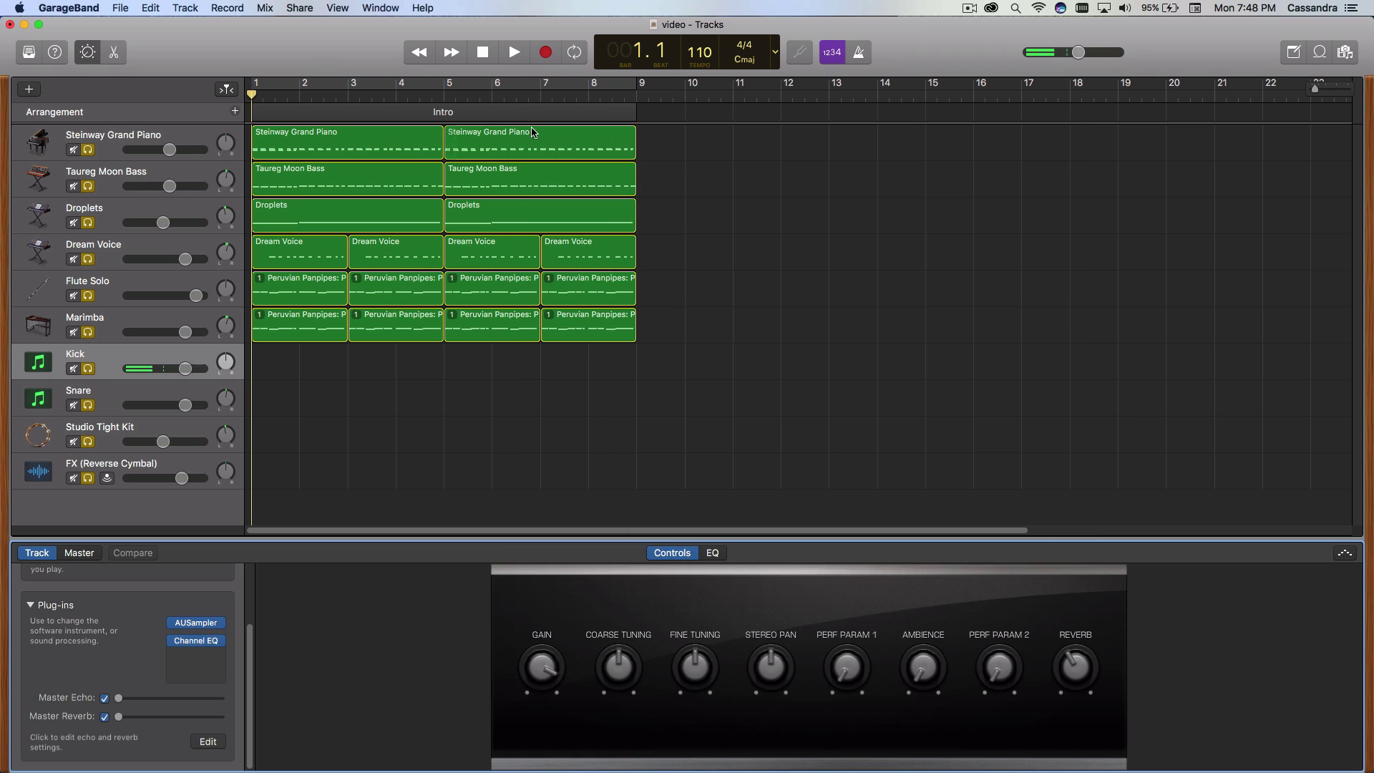
pyautogui.click(89, 58)
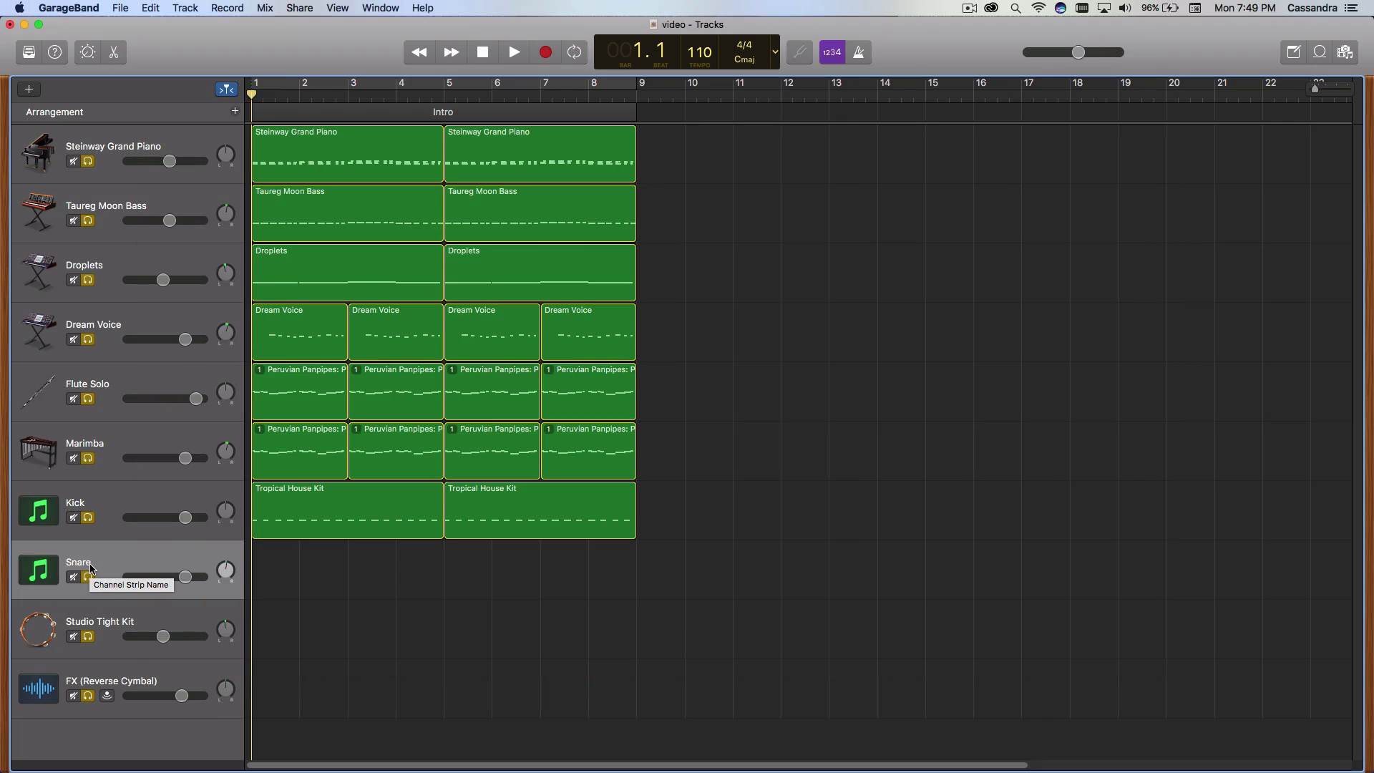
# - Rename the Snare track as Snap
pyautogui.doubleClick(80, 564)
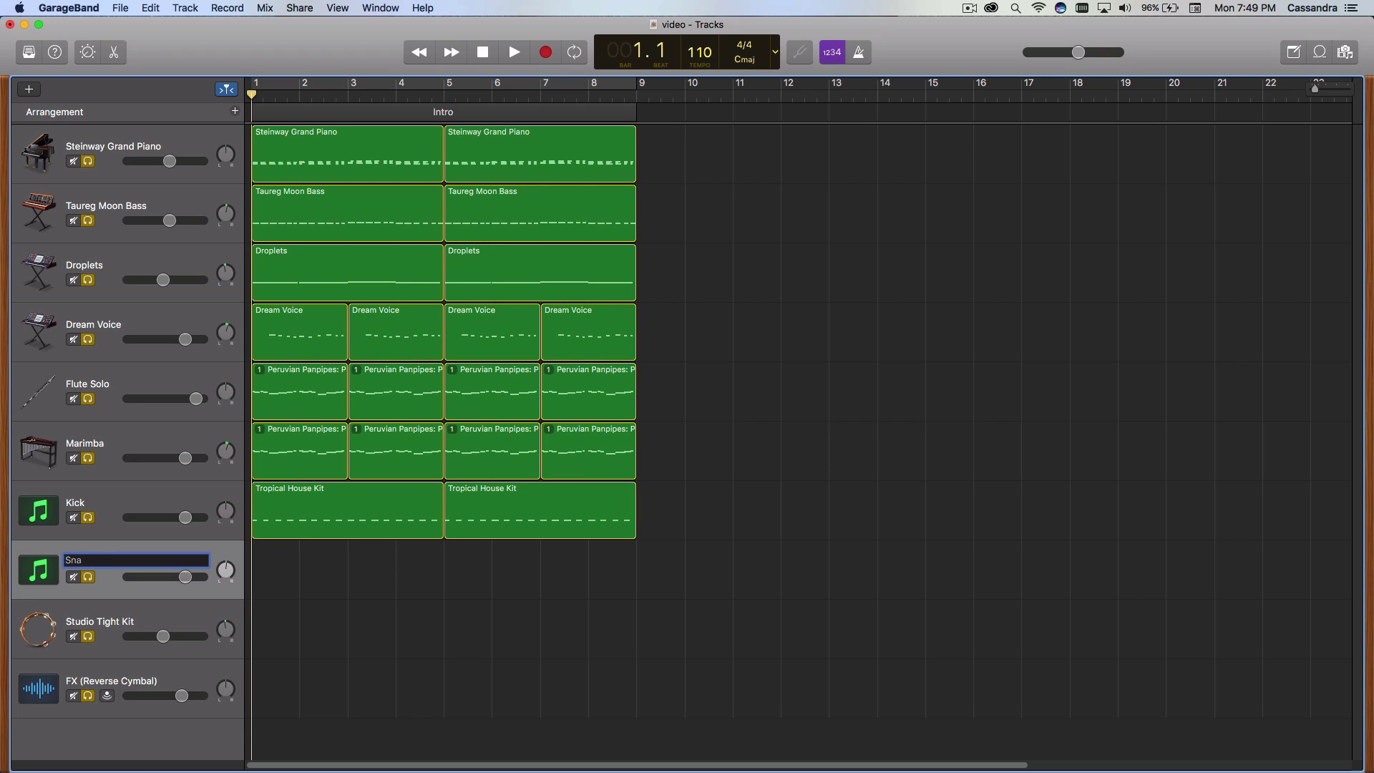
pyautogui.press('Return')
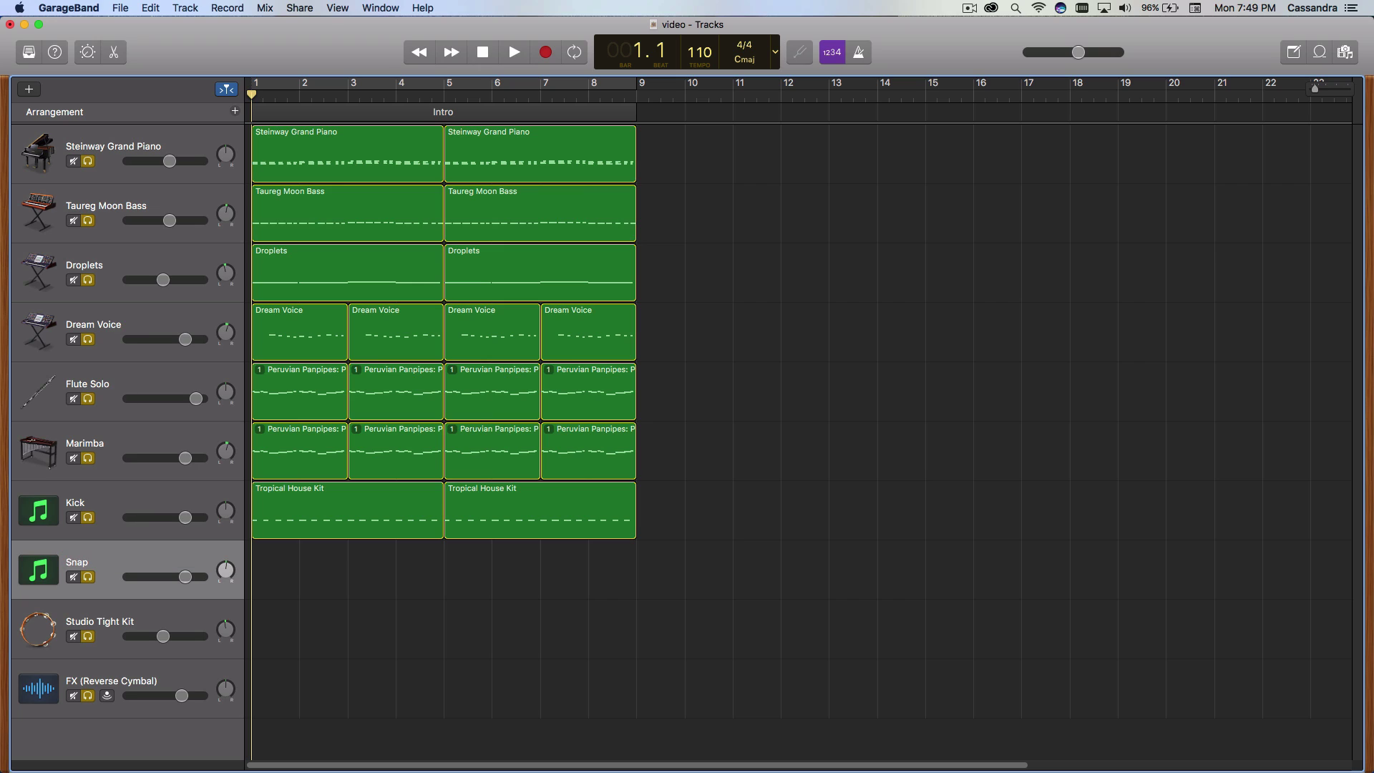
# - Rename the Snap track as Finger snap
pyautogui.doubleClick(90, 564)
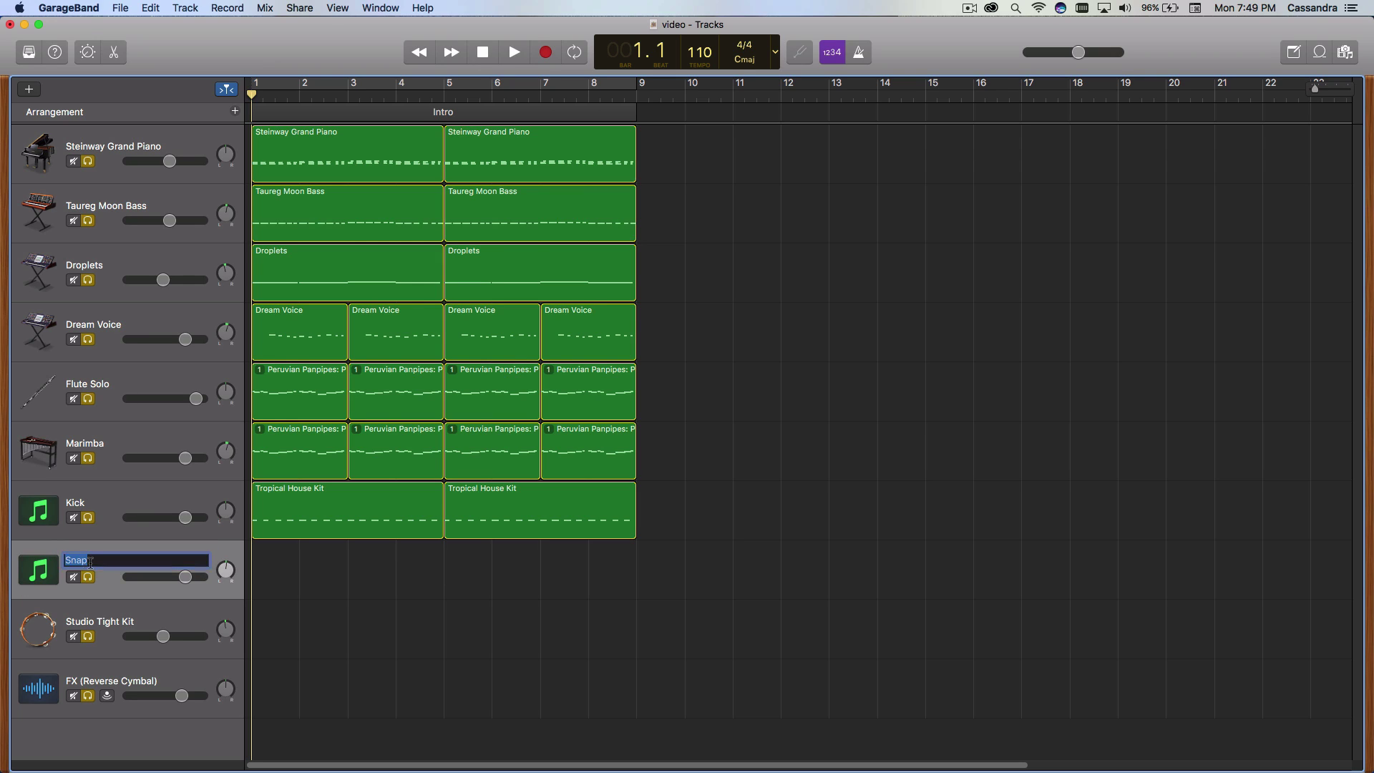
pyautogui.write('Fl')
pyautogui.click(309, 579)
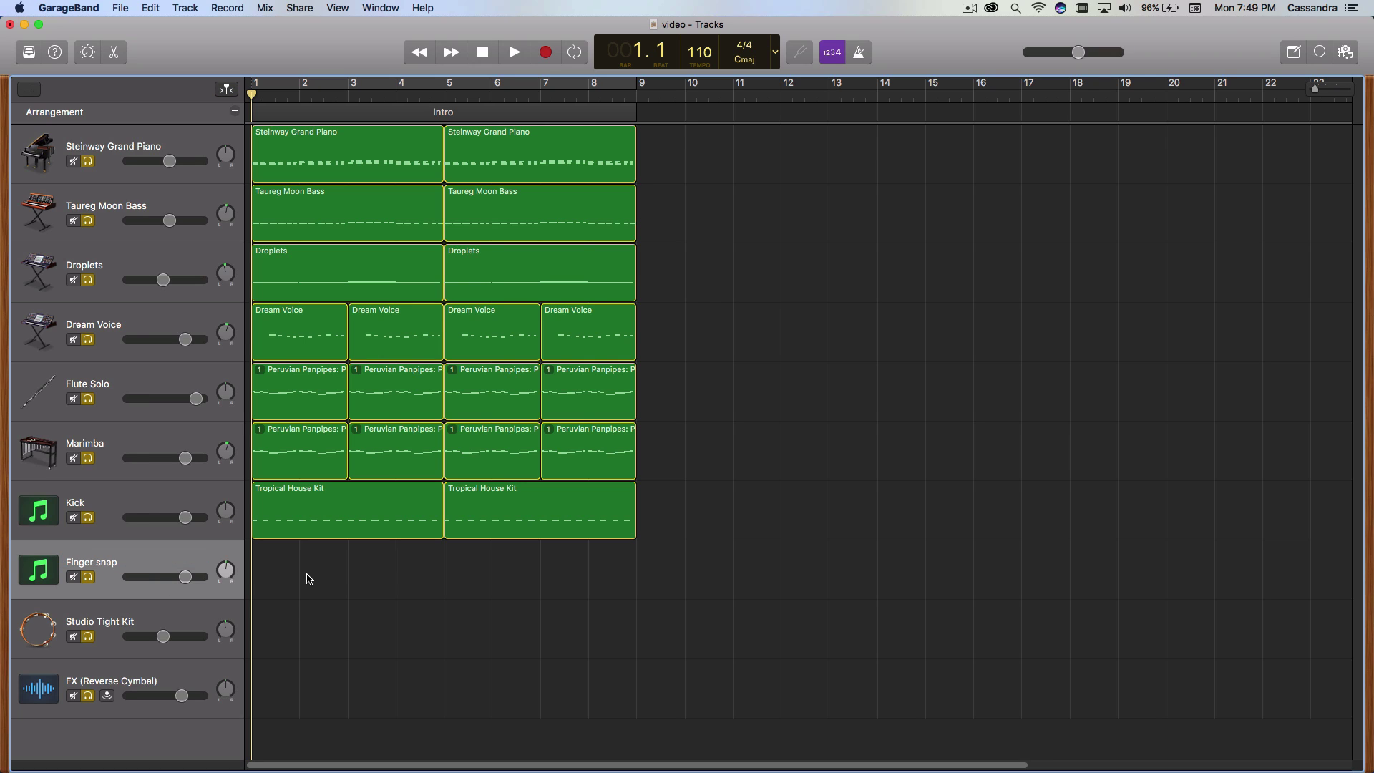
# - Inspect the Finger snap track's AUSampler zone for KSHMR Snap 02.wav and audition the sample on its mapped key, D3
pyautogui.click(88, 52)
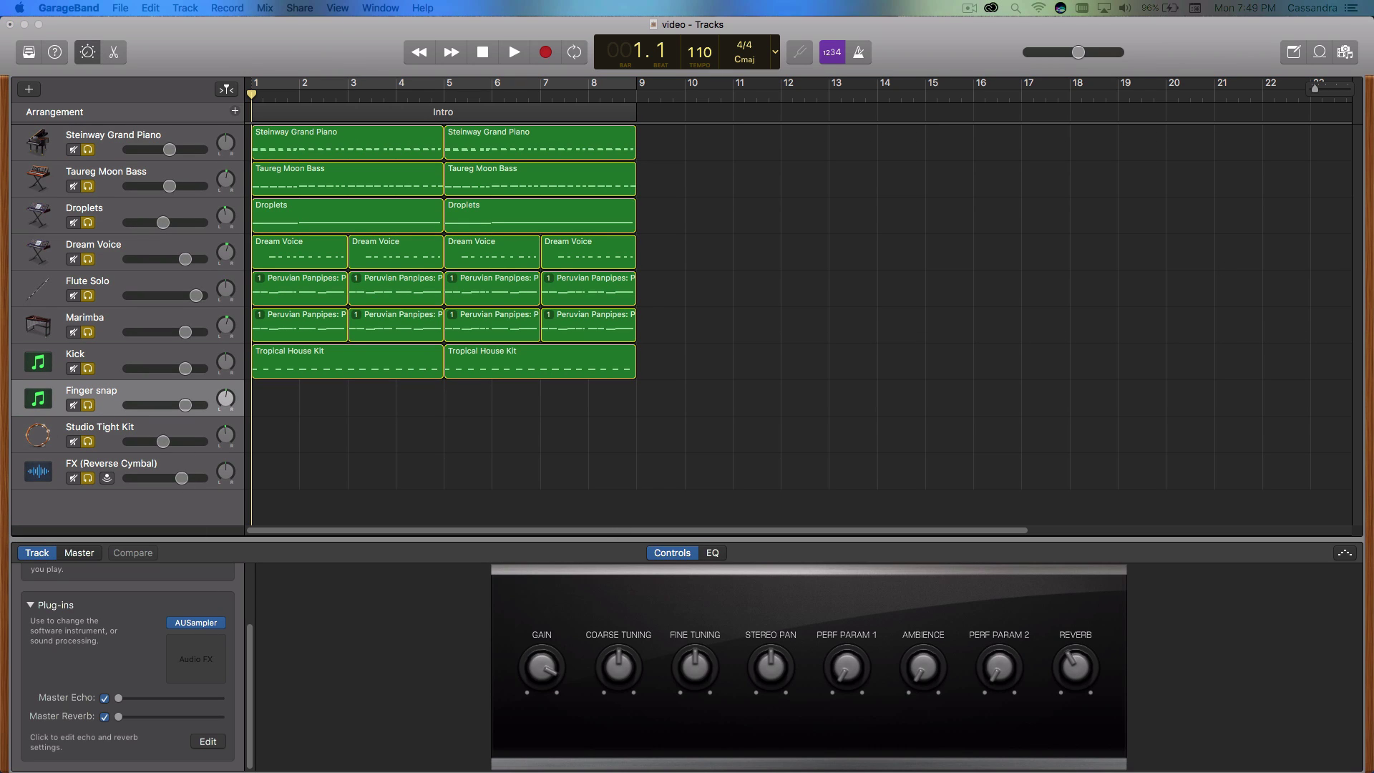
pyautogui.click(195, 622)
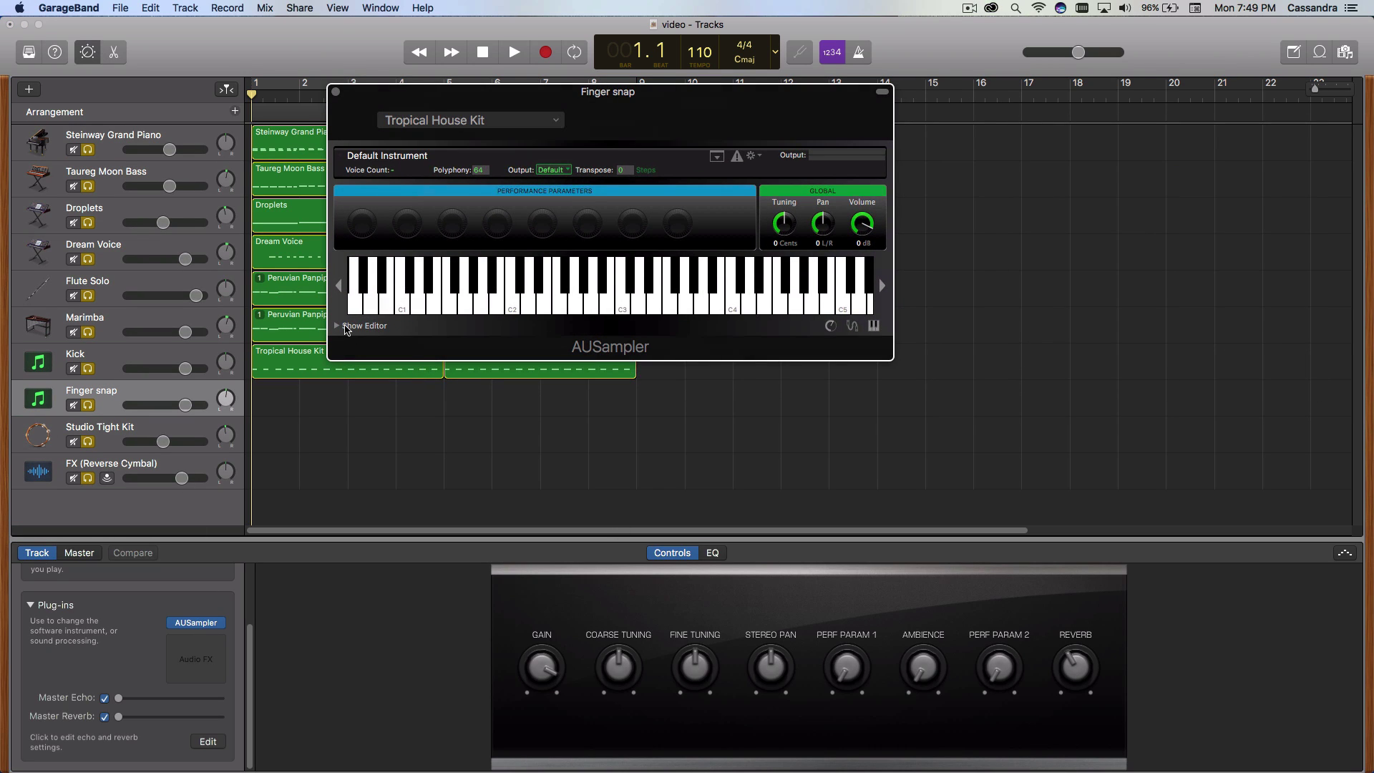
pyautogui.click(337, 327)
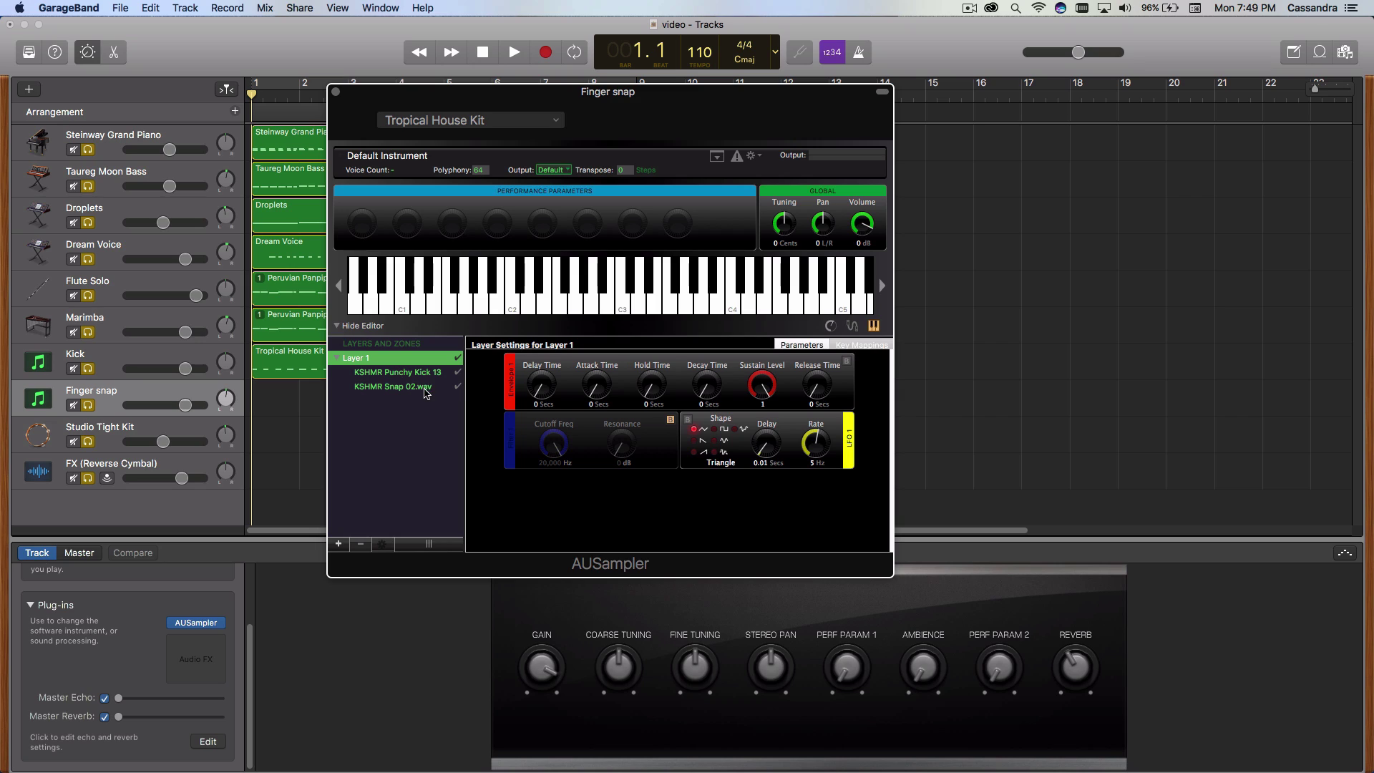
pyautogui.click(425, 387)
pyautogui.click(824, 537)
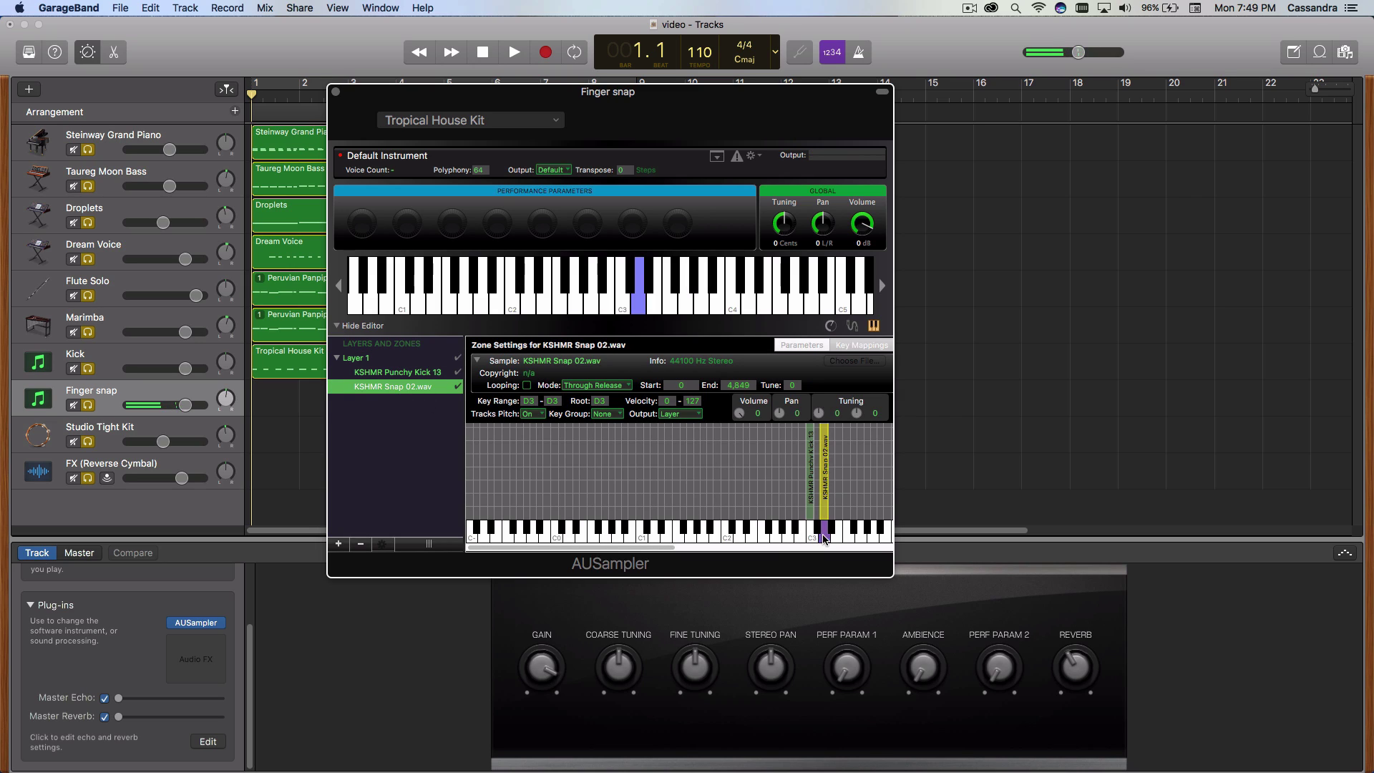
pyautogui.click(334, 91)
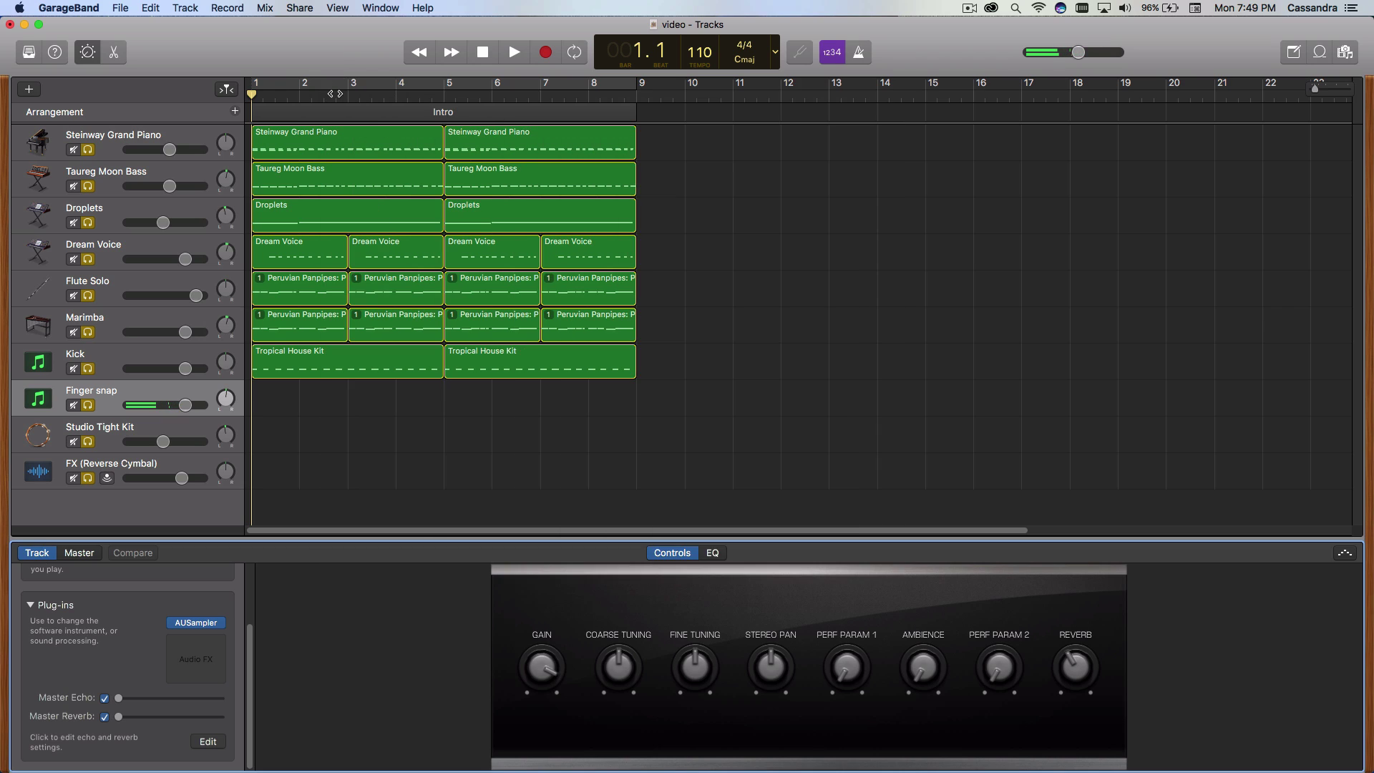
pyautogui.click(87, 55)
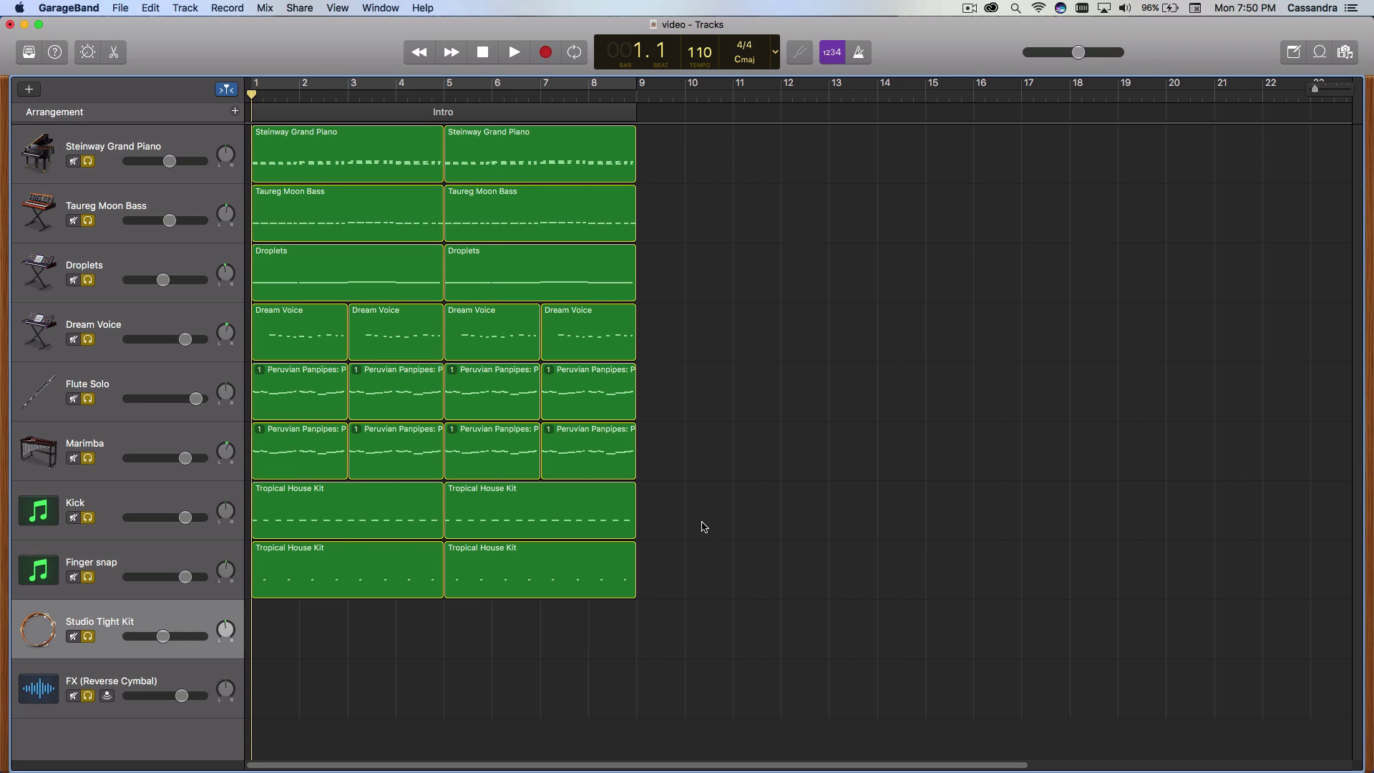
# - Find the Lazy Tambourine loop by searching for "lazy ta" and lay it on the Studio Tight Kit track, repeated across the eight-bar intro
pyautogui.press('End')
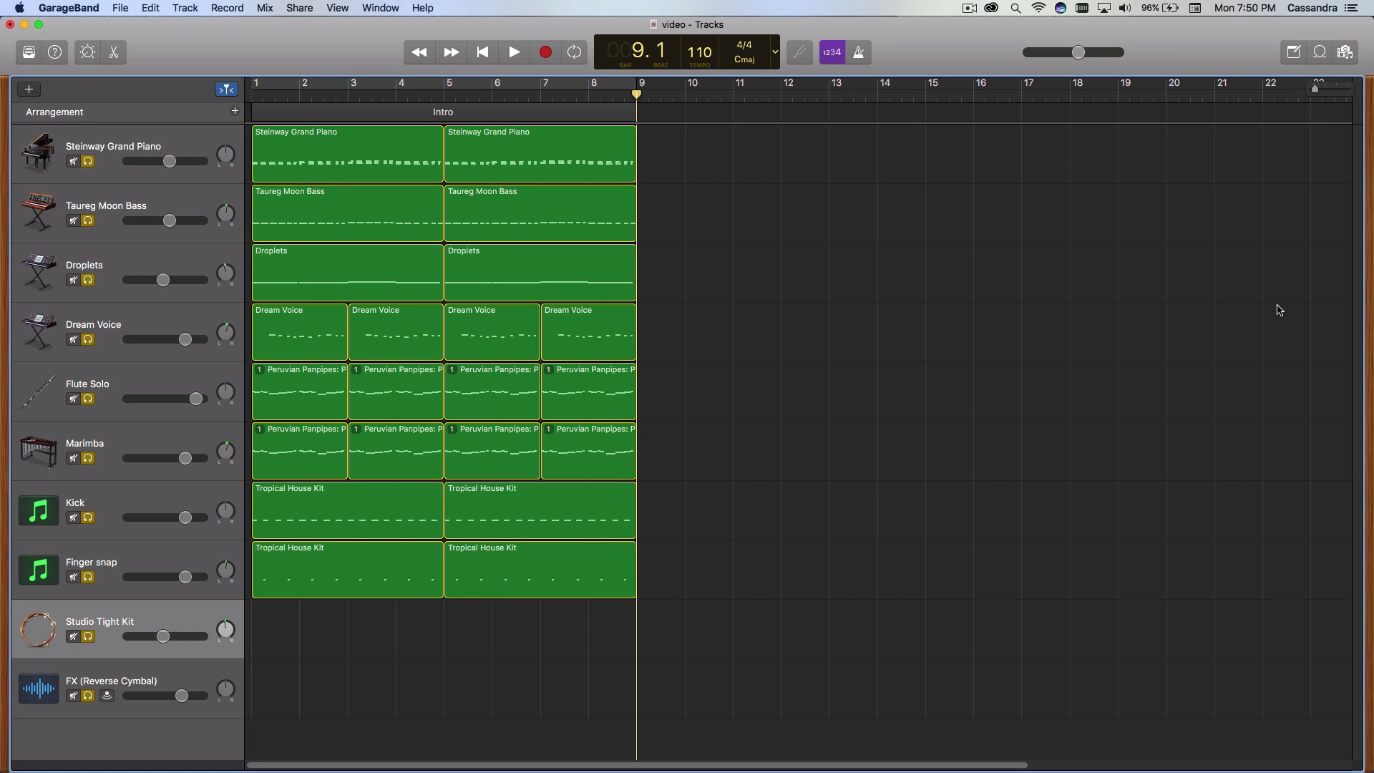
pyautogui.click(1320, 54)
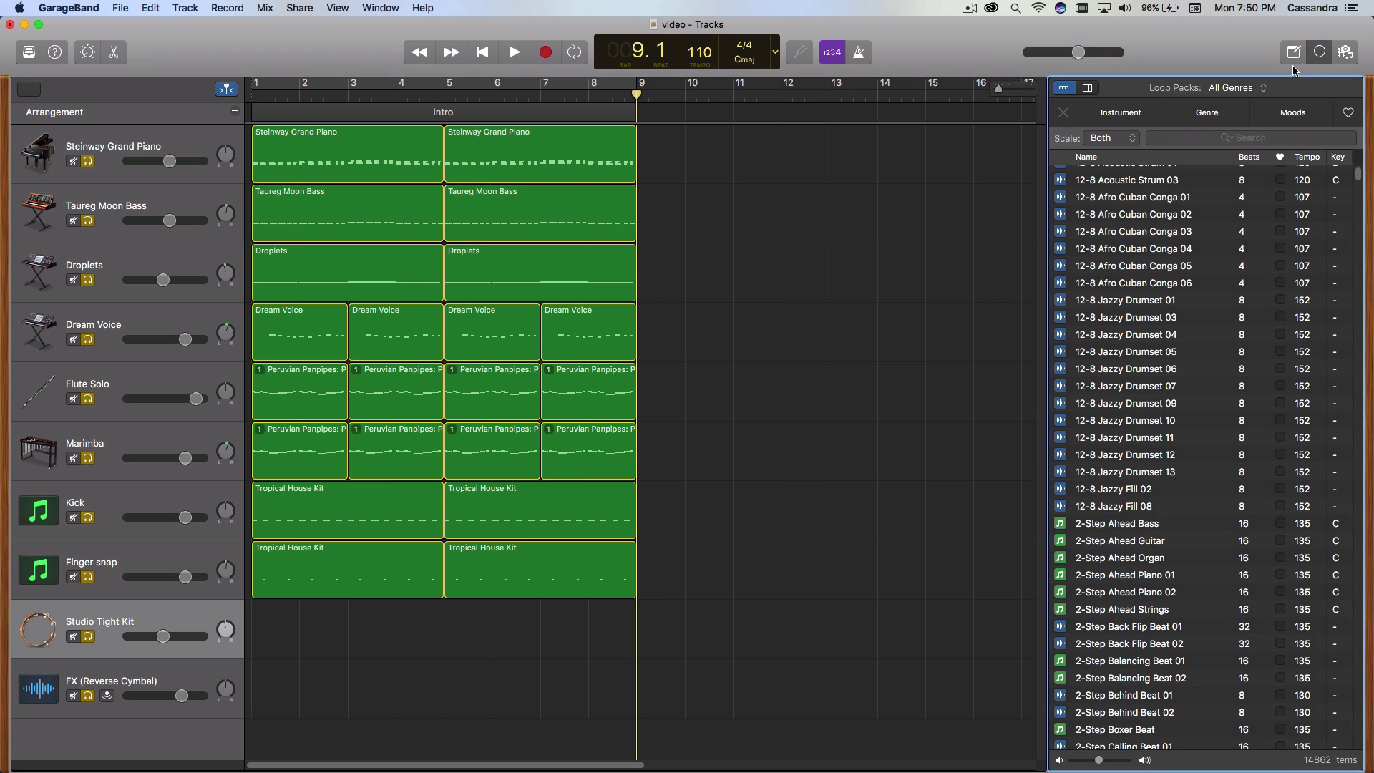
pyautogui.click(1202, 141)
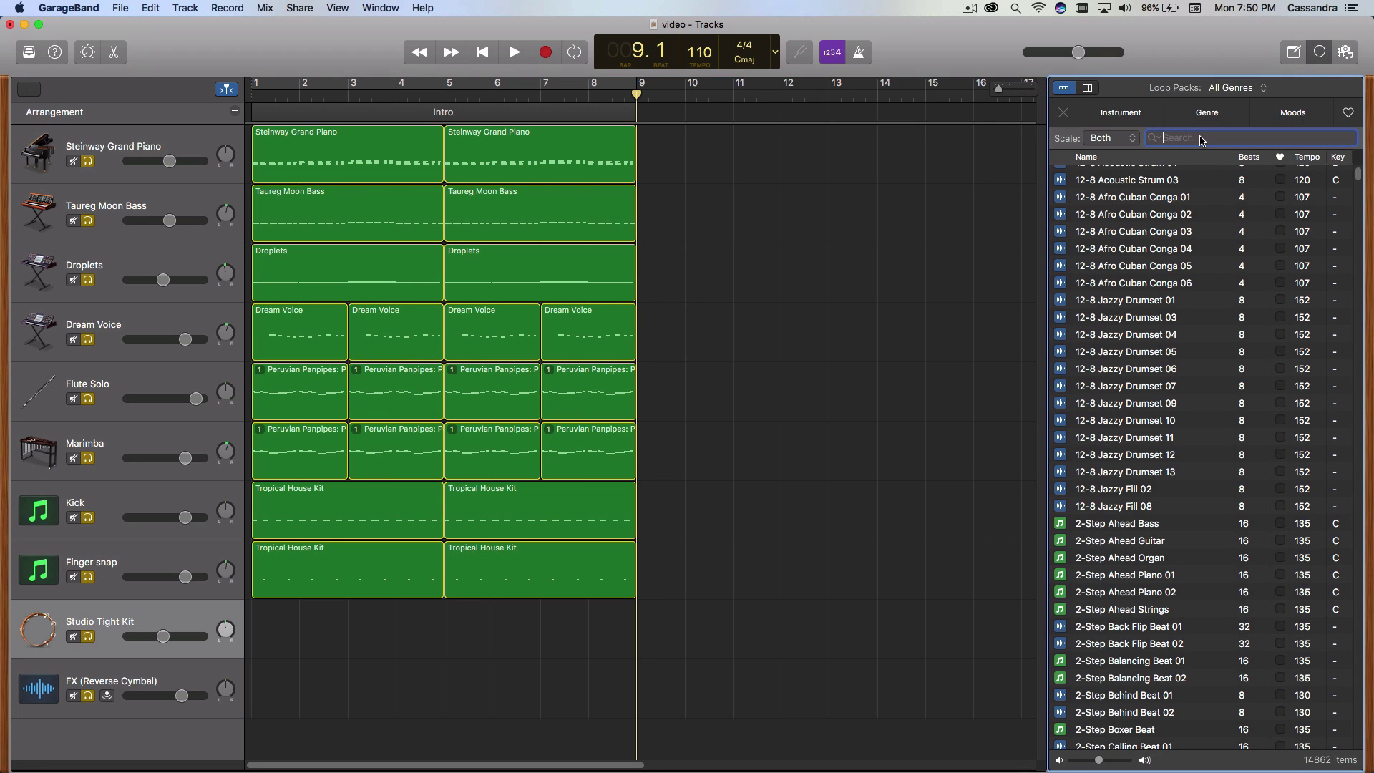
pyautogui.write('lazy ')
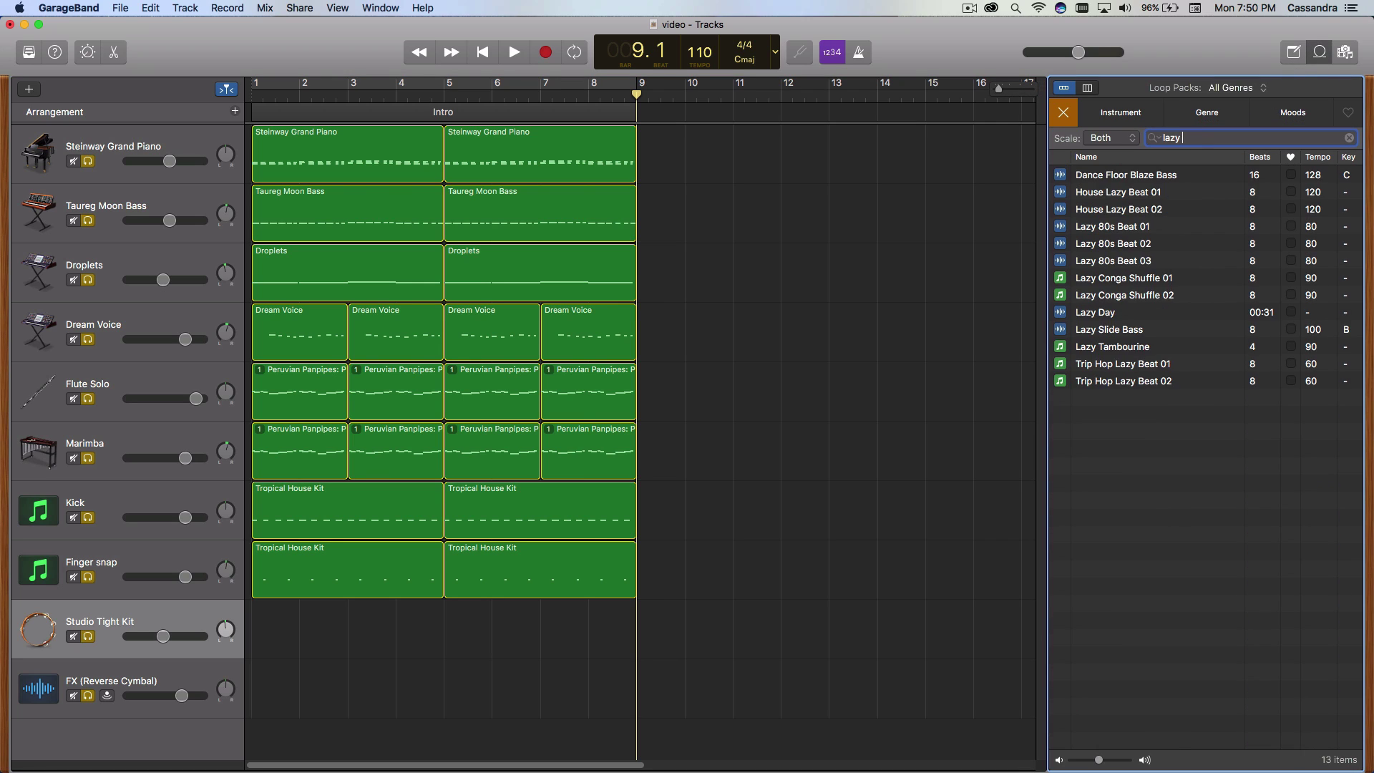
pyautogui.write('ta')
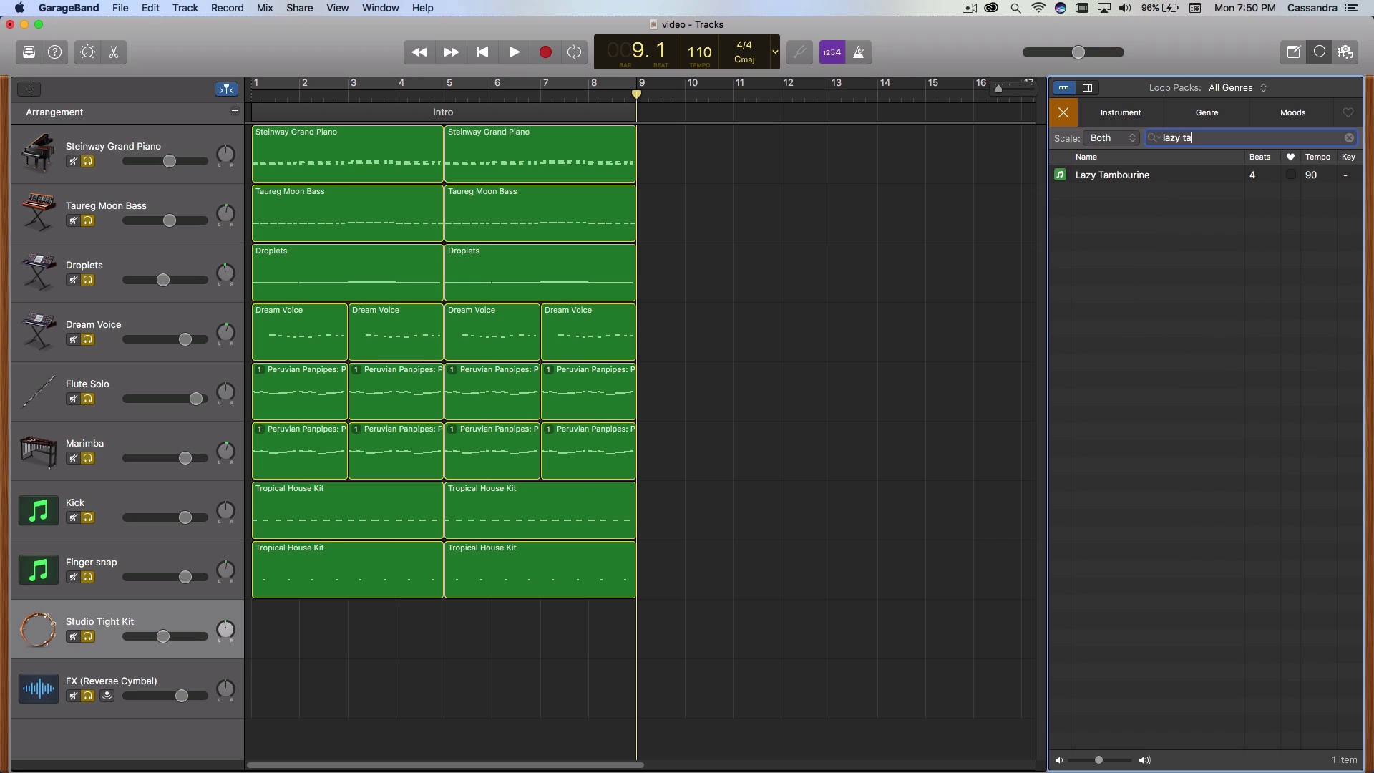
pyautogui.click(1101, 178)
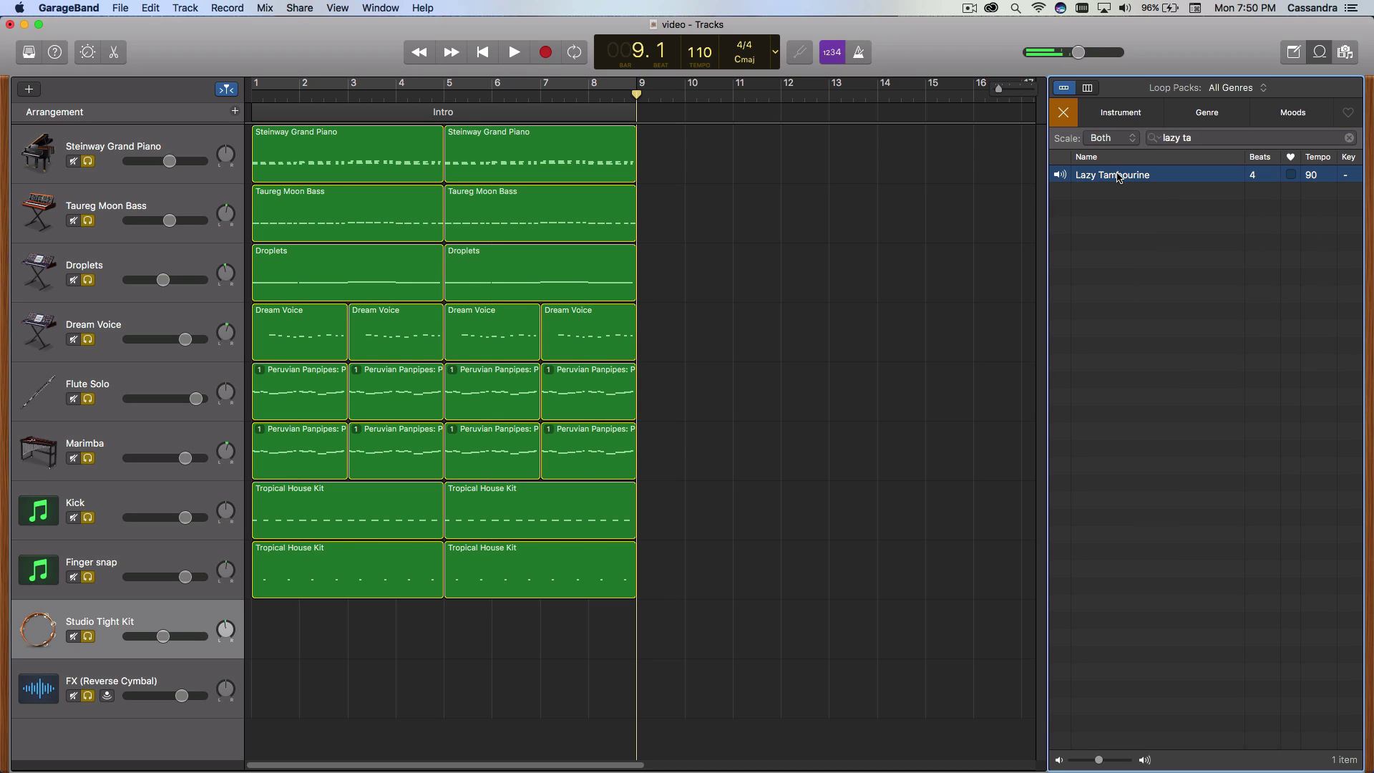
pyautogui.moveTo(970, 225); pyautogui.dragTo(633, 629)
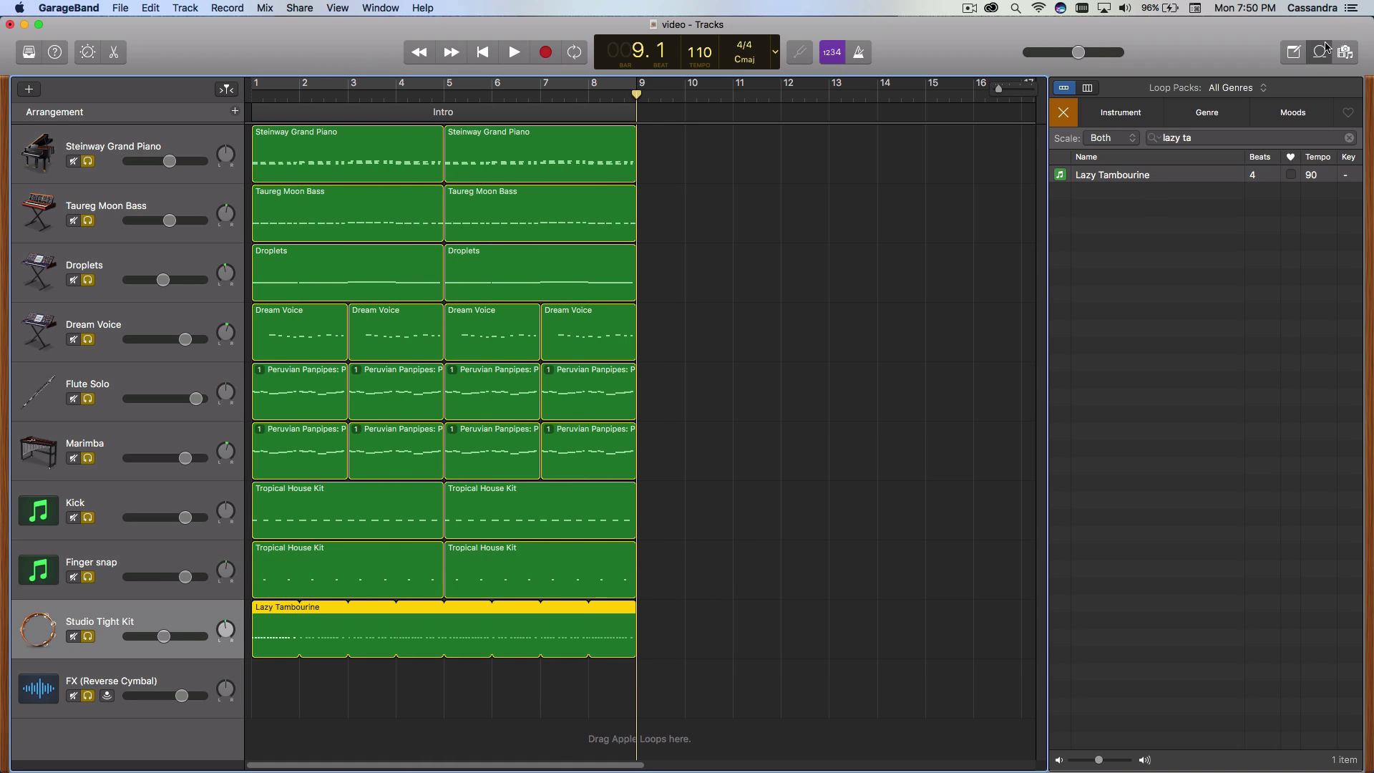
pyautogui.click(1320, 51)
# - Play back the intro from bar 1 with cycling on to hear all the drum parts, stopping with the playhead at bar 1
pyautogui.press('Return')
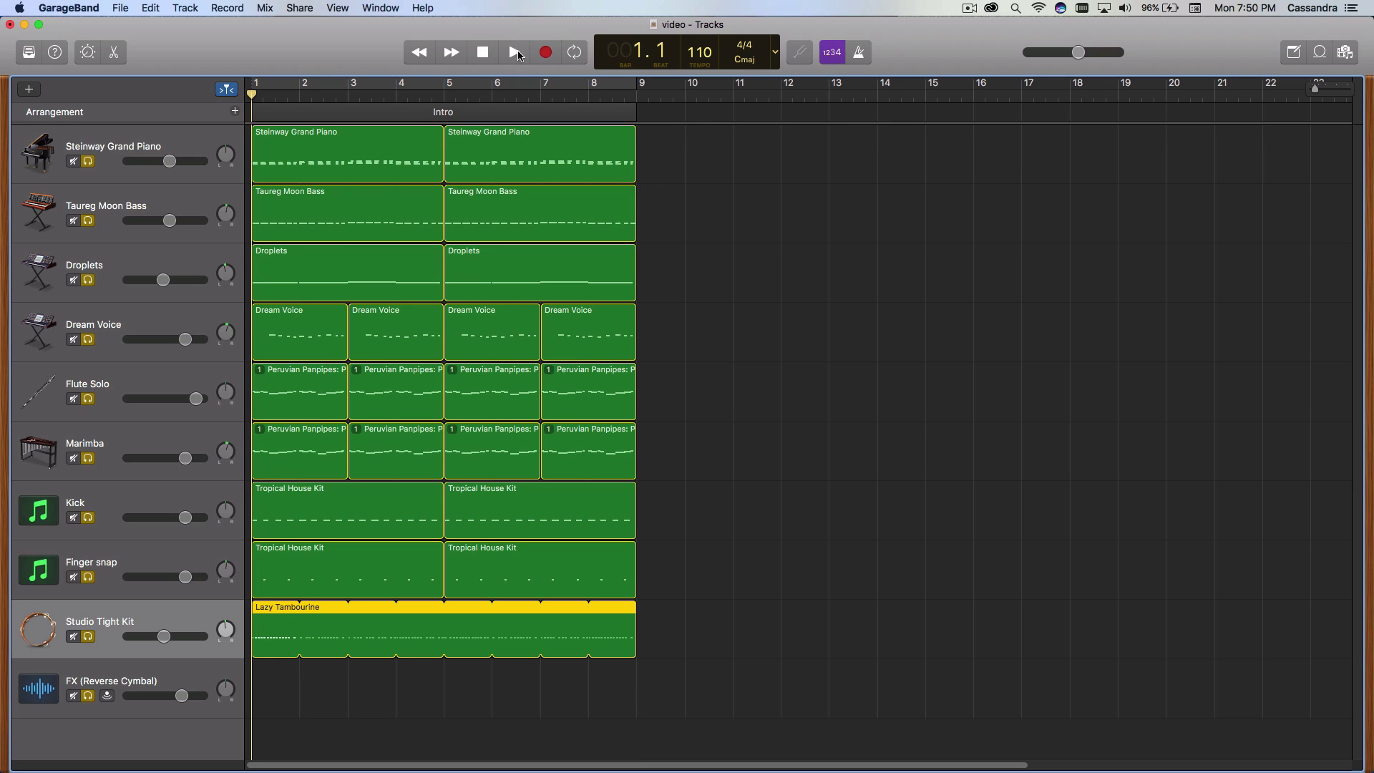
pyautogui.click(504, 84)
pyautogui.click(515, 54)
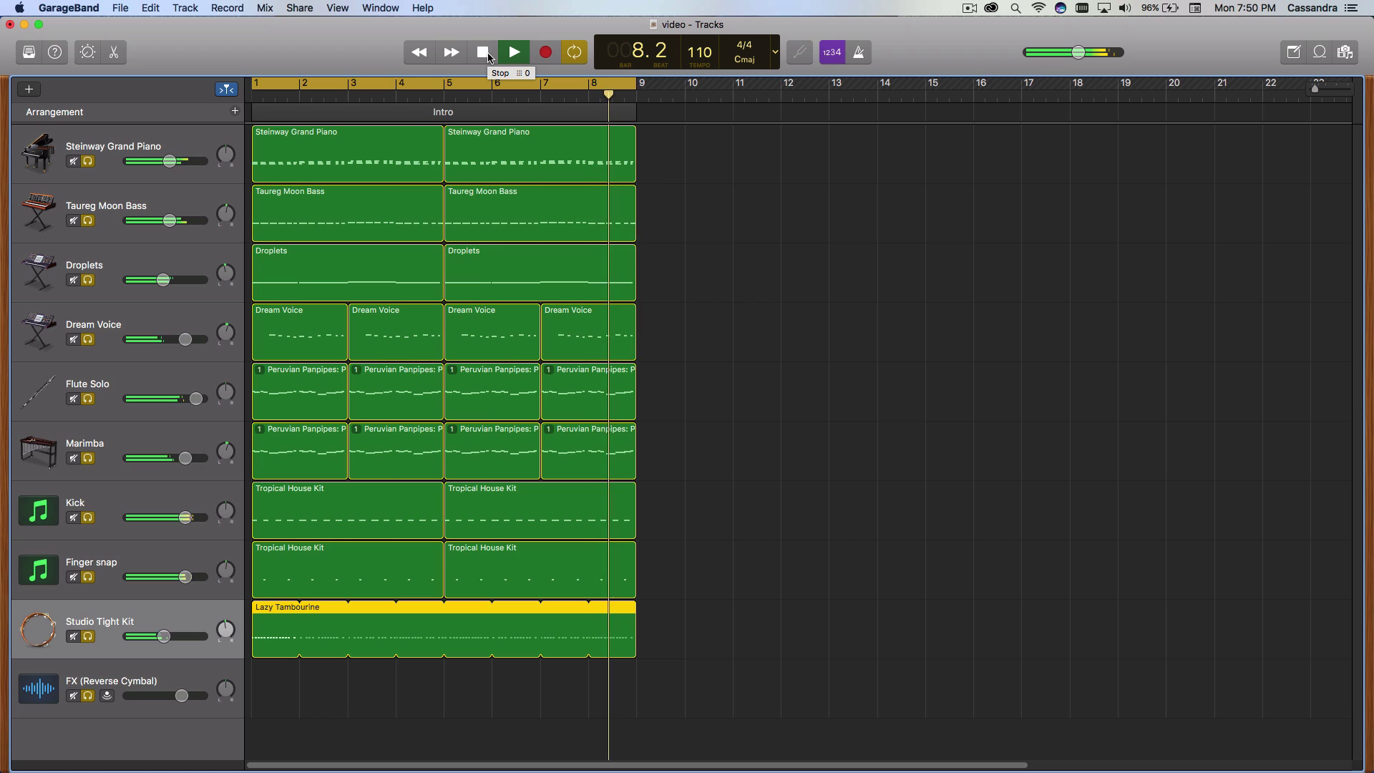
pyautogui.click(488, 56)
pyautogui.click(484, 56)
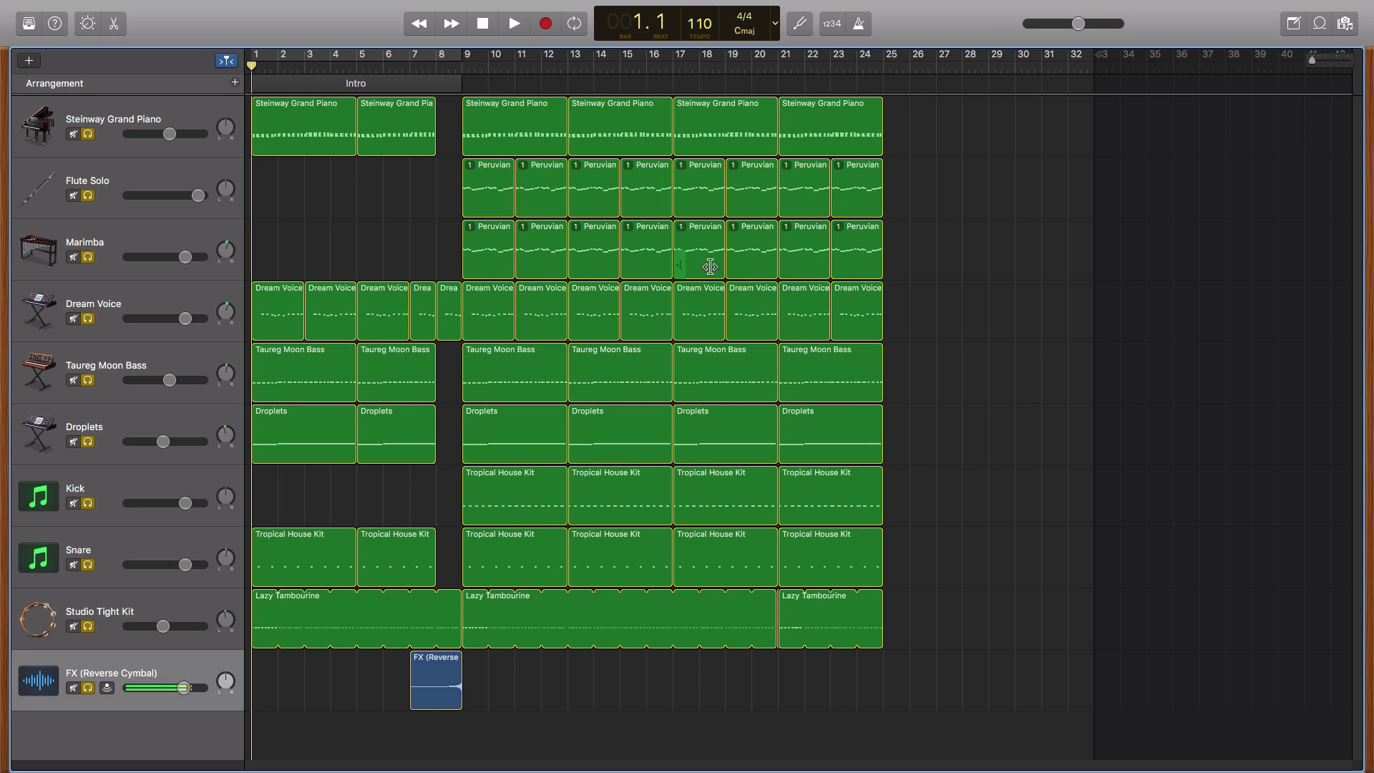
# - Survey the extended arrangement with the playhead at bars 9, 20 and 5, ending on the reverse cymbal region at bar 7.3
pyautogui.click(462, 68)
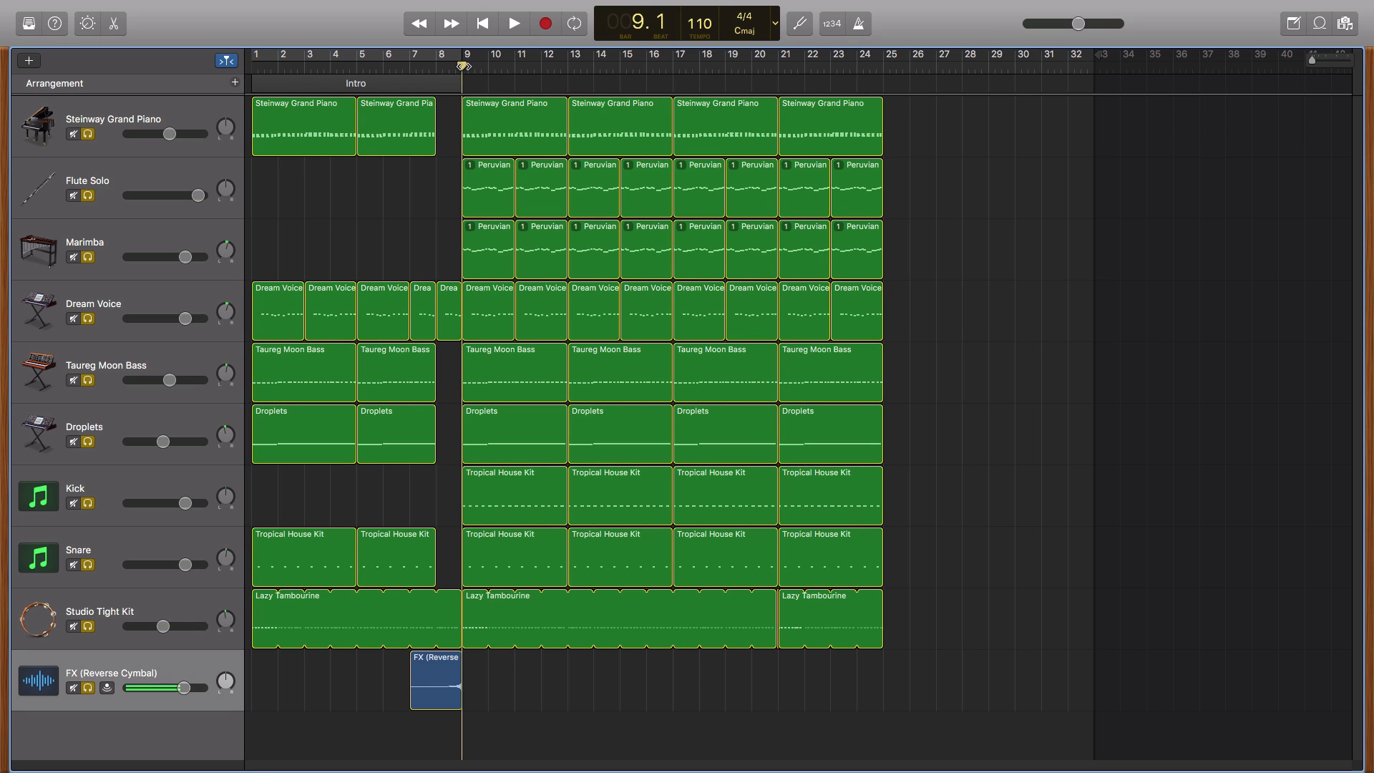
pyautogui.click(750, 66)
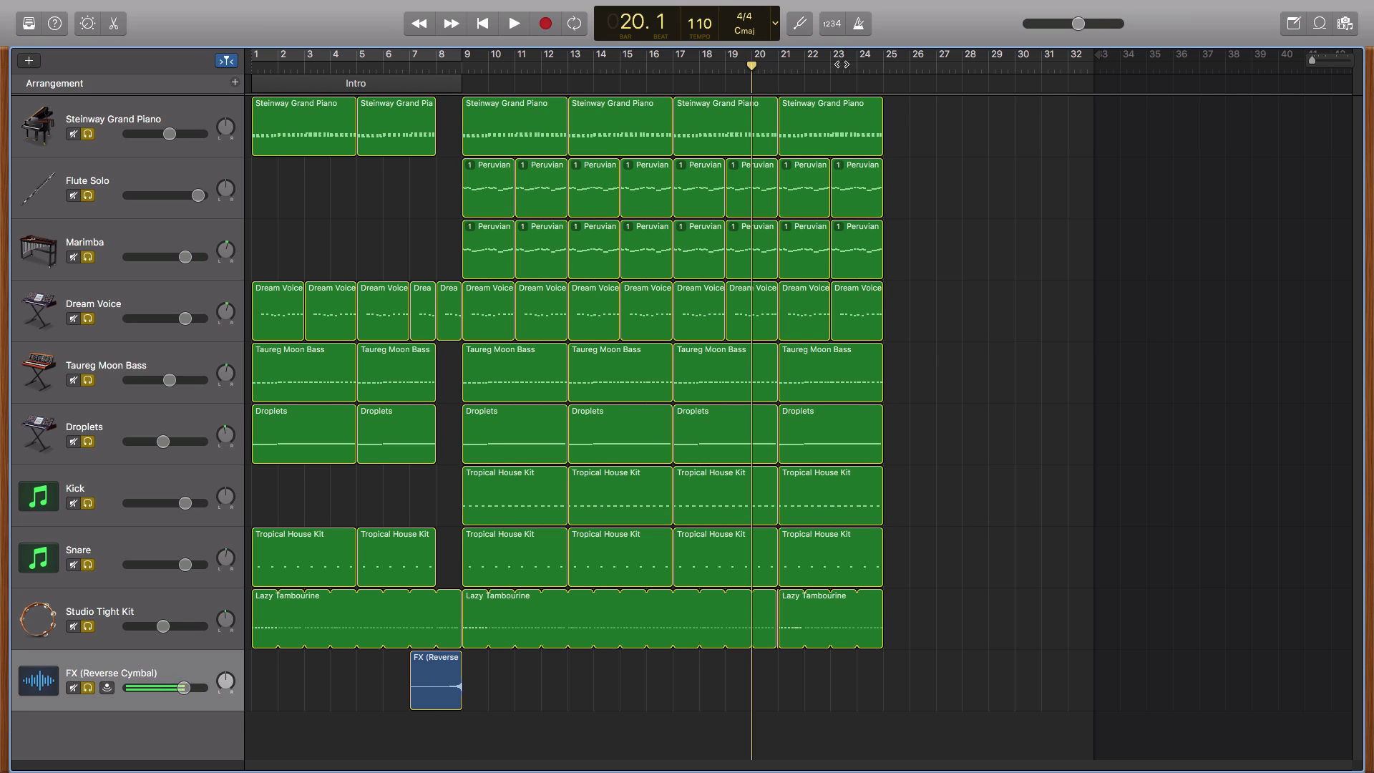
pyautogui.click(351, 67)
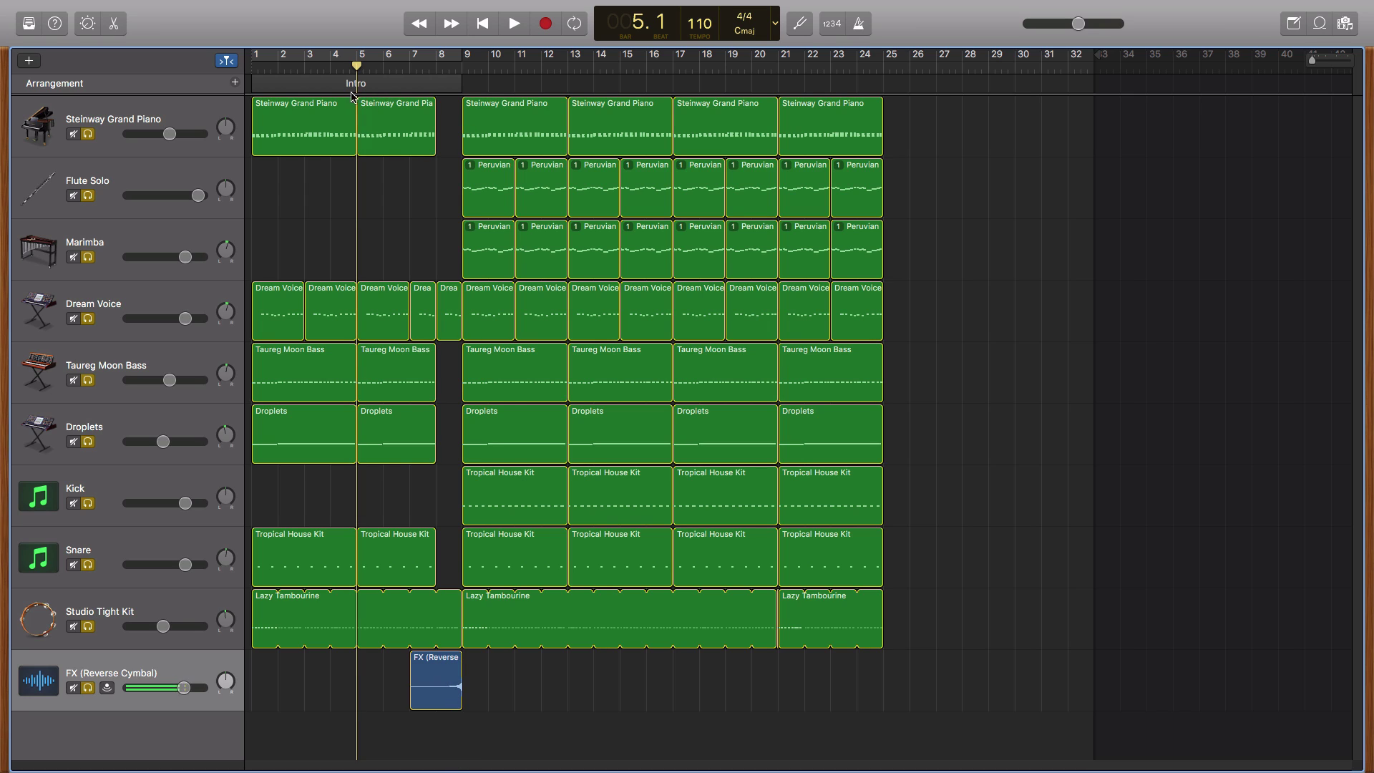
pyautogui.moveTo(356, 67); pyautogui.dragTo(423, 72)
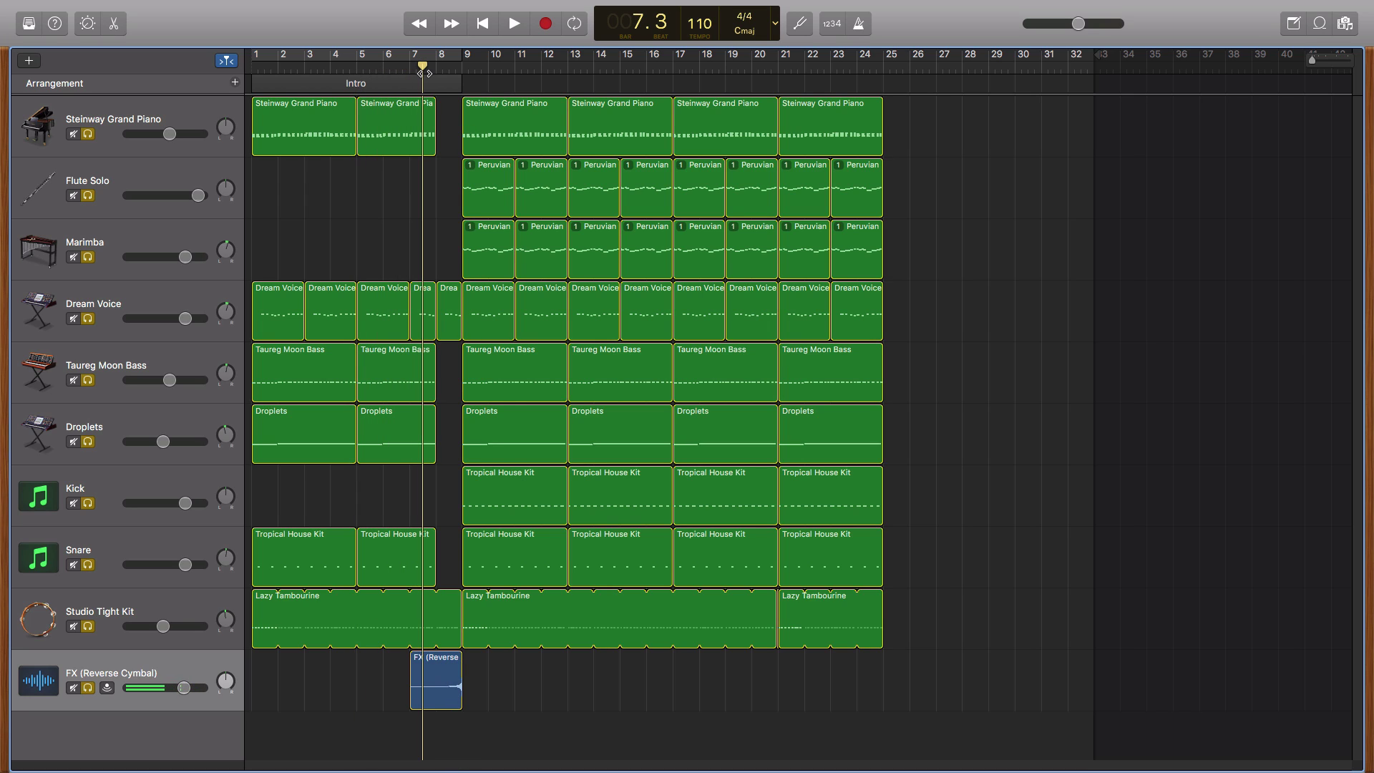
# - Turn off solo on every track except FX (Reverse Cymbal) to isolate the cymbal
pyautogui.click(90, 626)
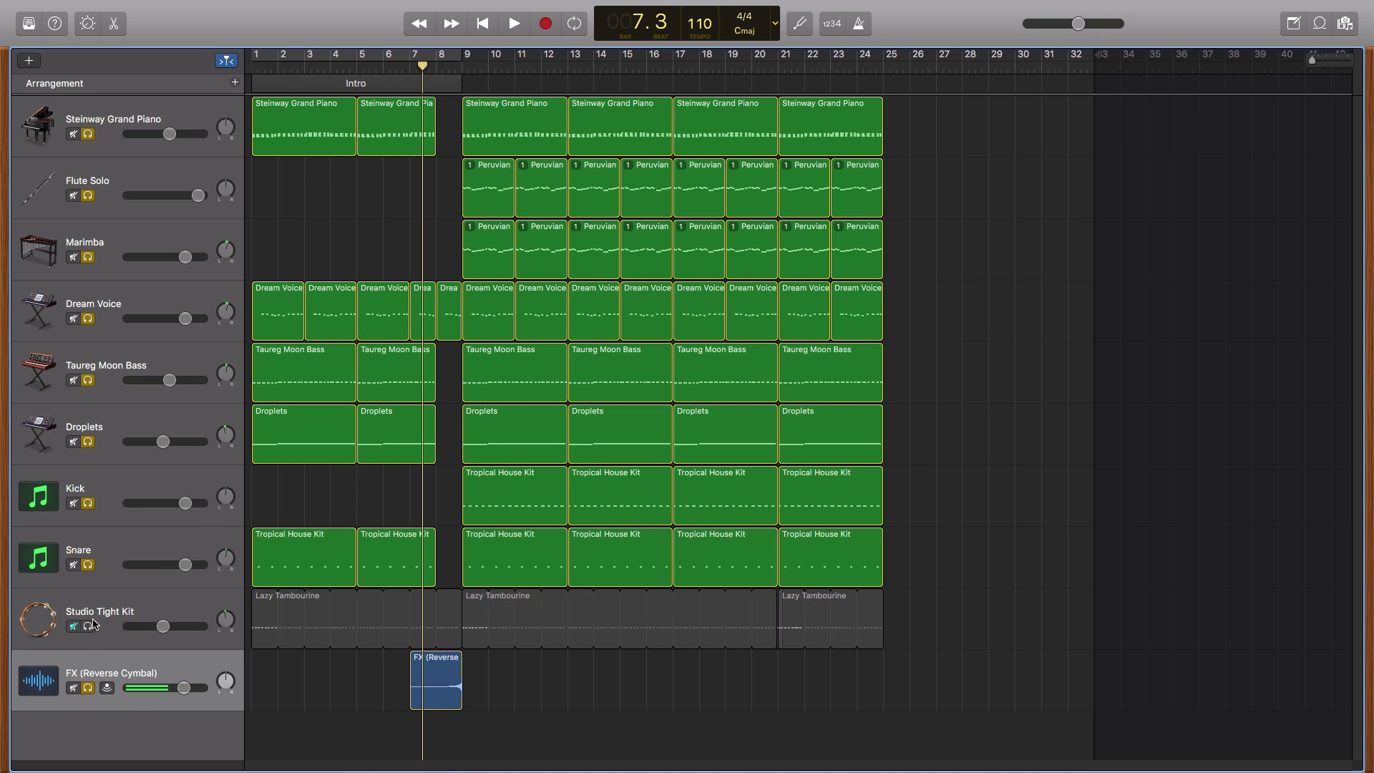
pyautogui.click(90, 565)
pyautogui.click(90, 503)
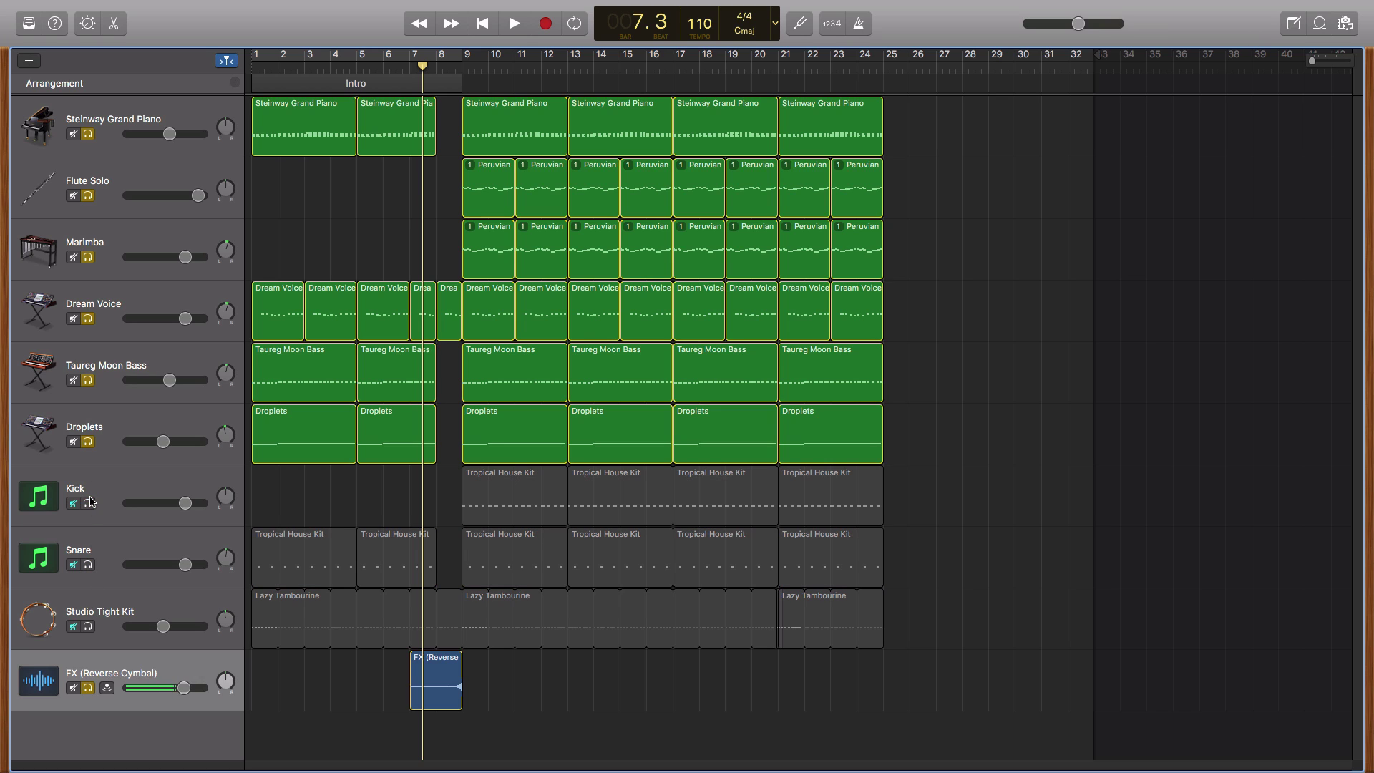
pyautogui.click(88, 441)
pyautogui.click(89, 380)
pyautogui.click(89, 318)
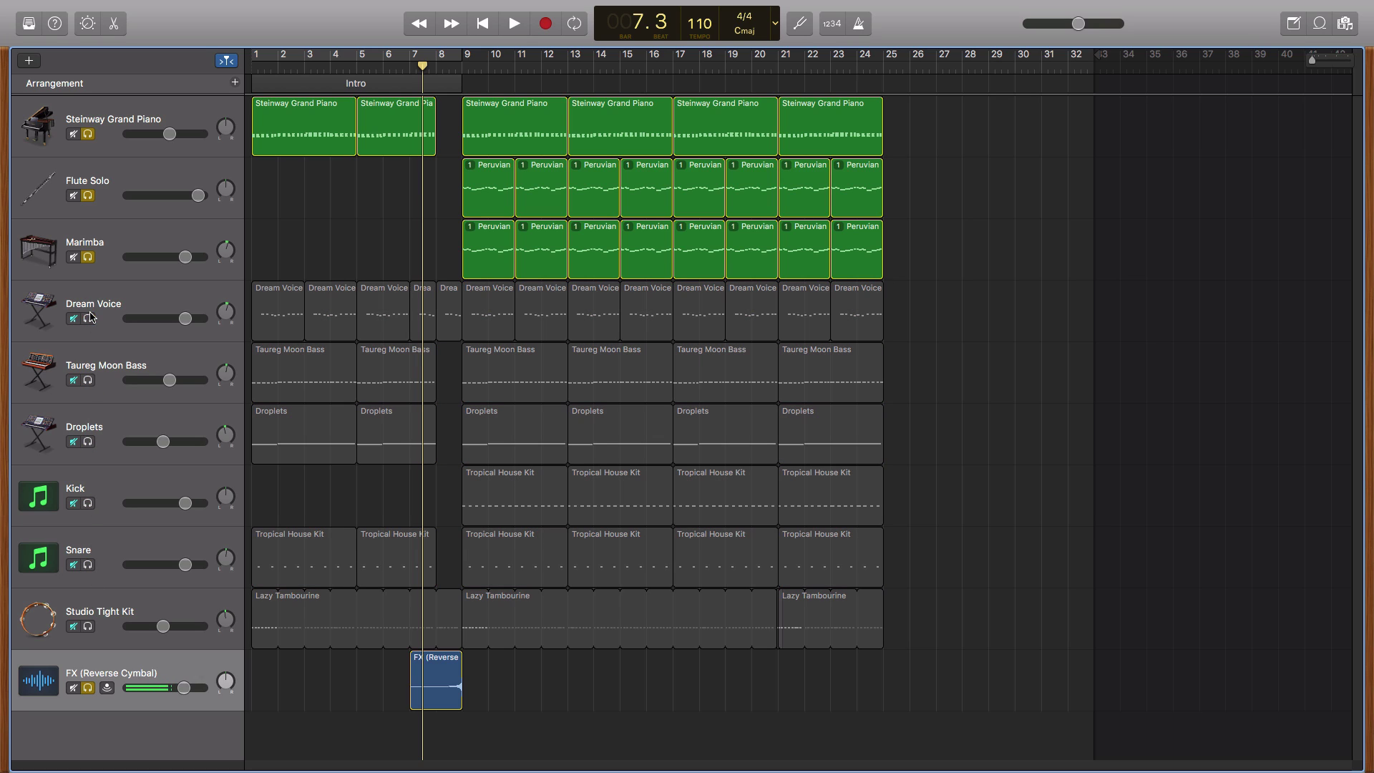
pyautogui.click(89, 257)
pyautogui.click(88, 196)
pyautogui.click(88, 134)
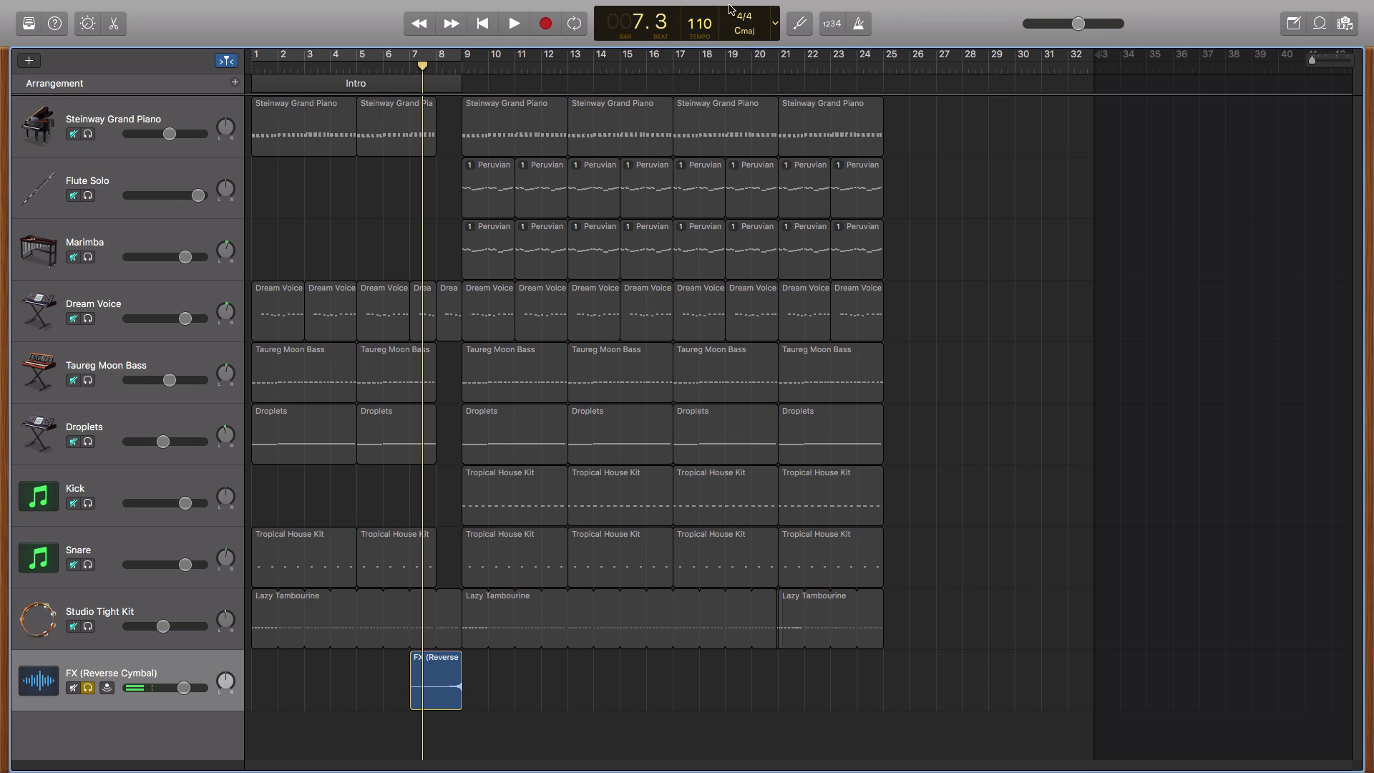
# - Play back the isolated reverse cymbal from bar 7.3 and return the playhead to bar 1
pyautogui.click(514, 23)
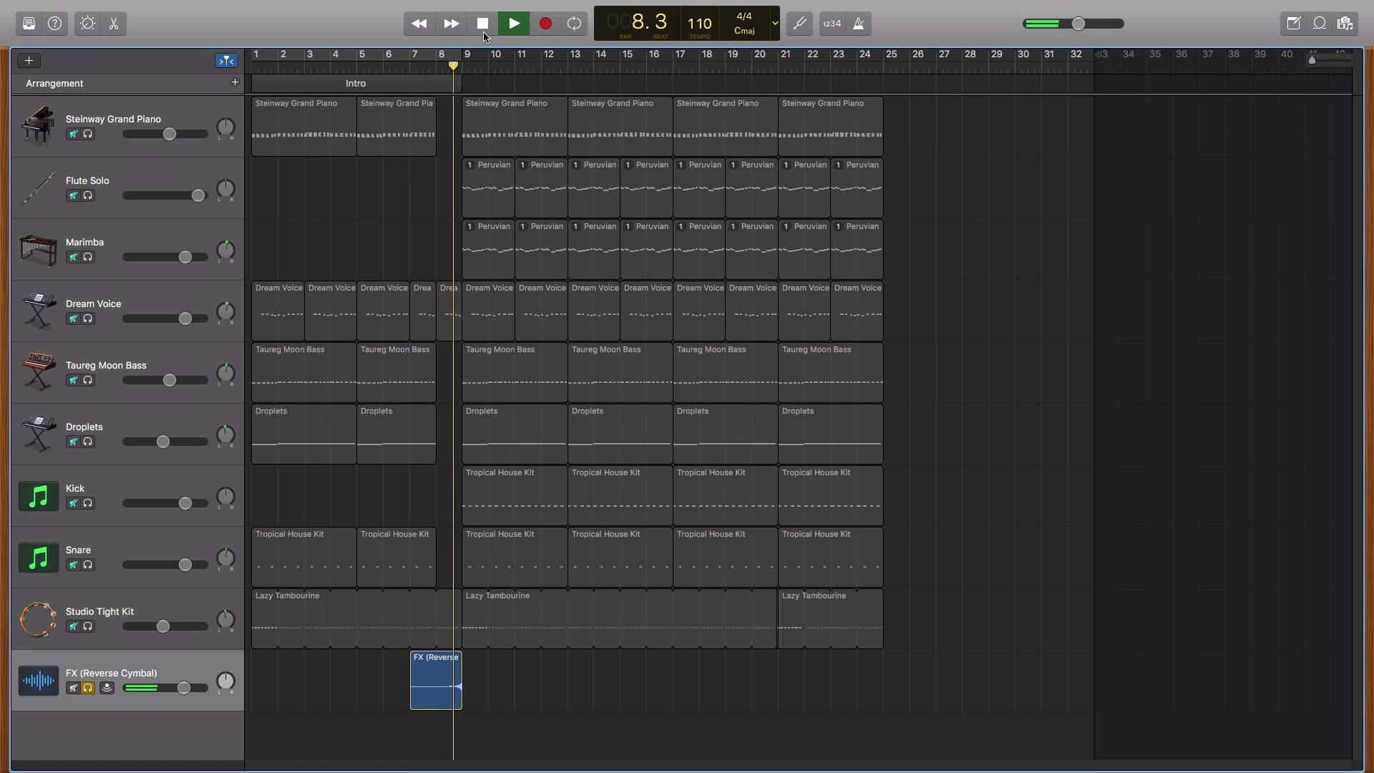
pyautogui.click(483, 24)
pyautogui.click(483, 23)
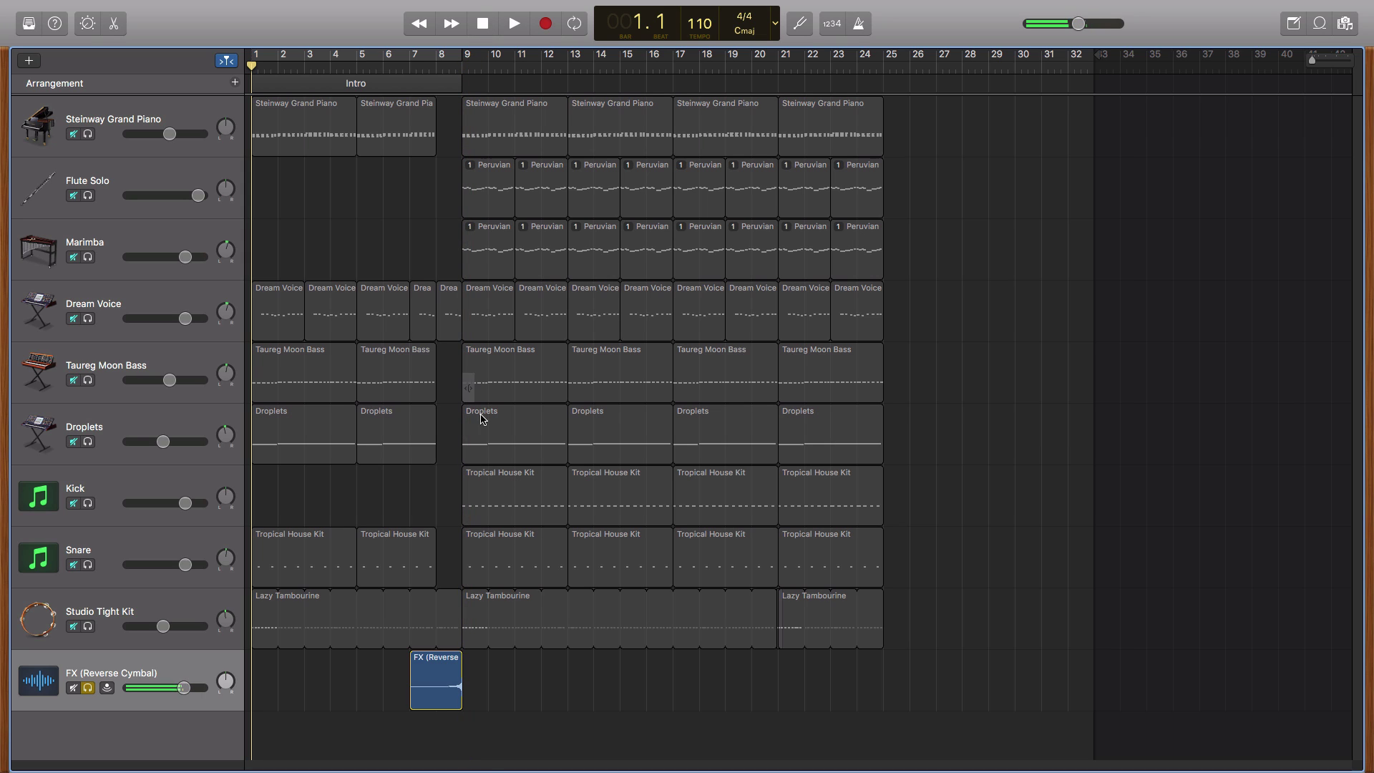
# - Examine the reverse cymbal region's waveform and region settings in the audio editor, and close the editor
pyautogui.doubleClick(436, 694)
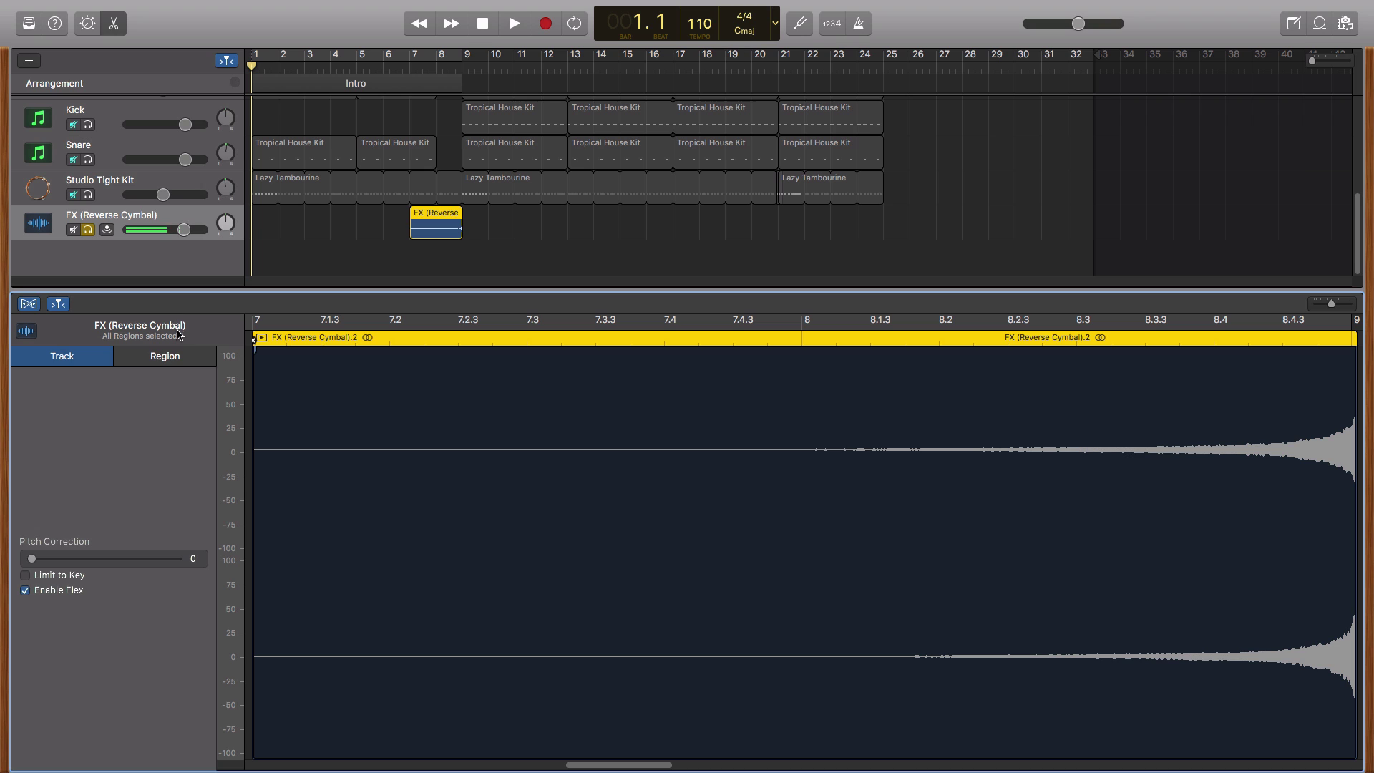
pyautogui.click(166, 358)
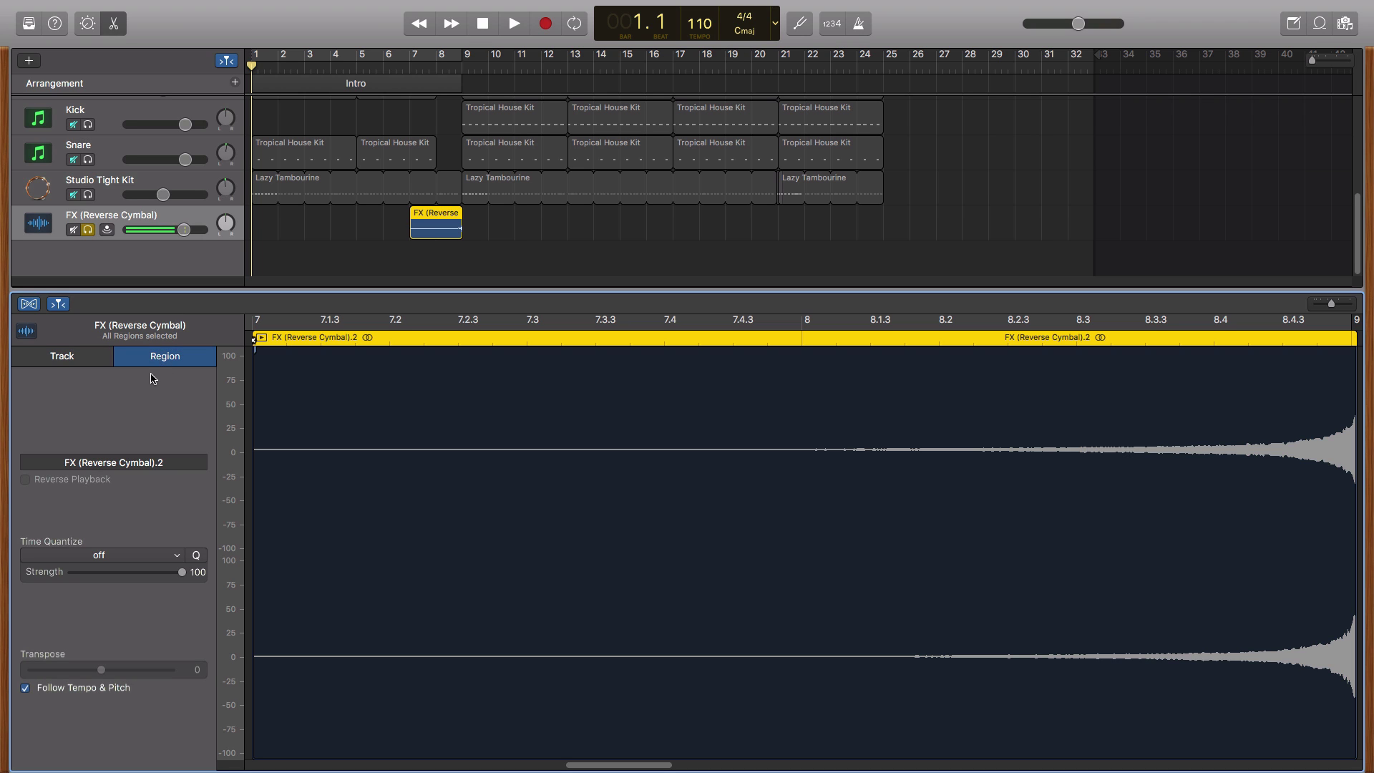
pyautogui.click(114, 23)
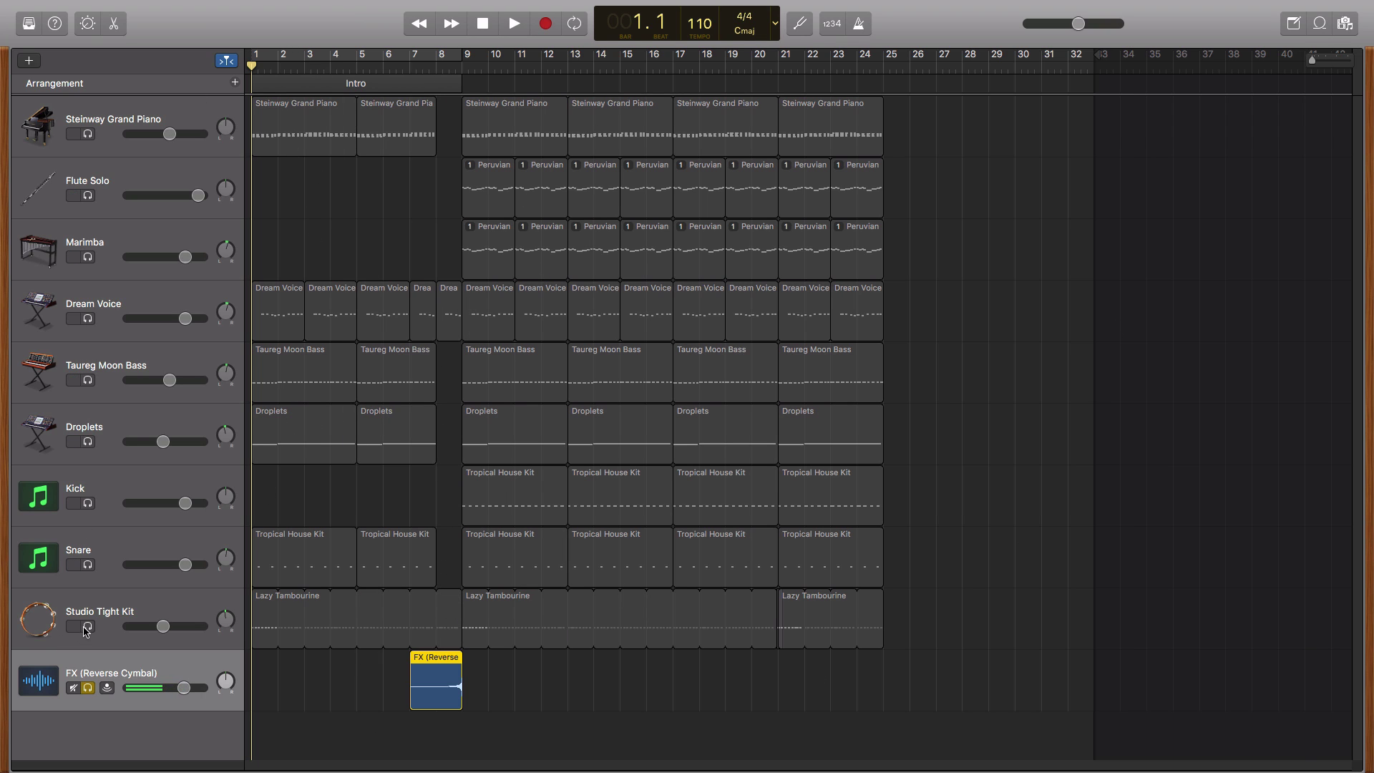
# - Play back the full arrangement with all tracks sounding
pyautogui.click(514, 23)
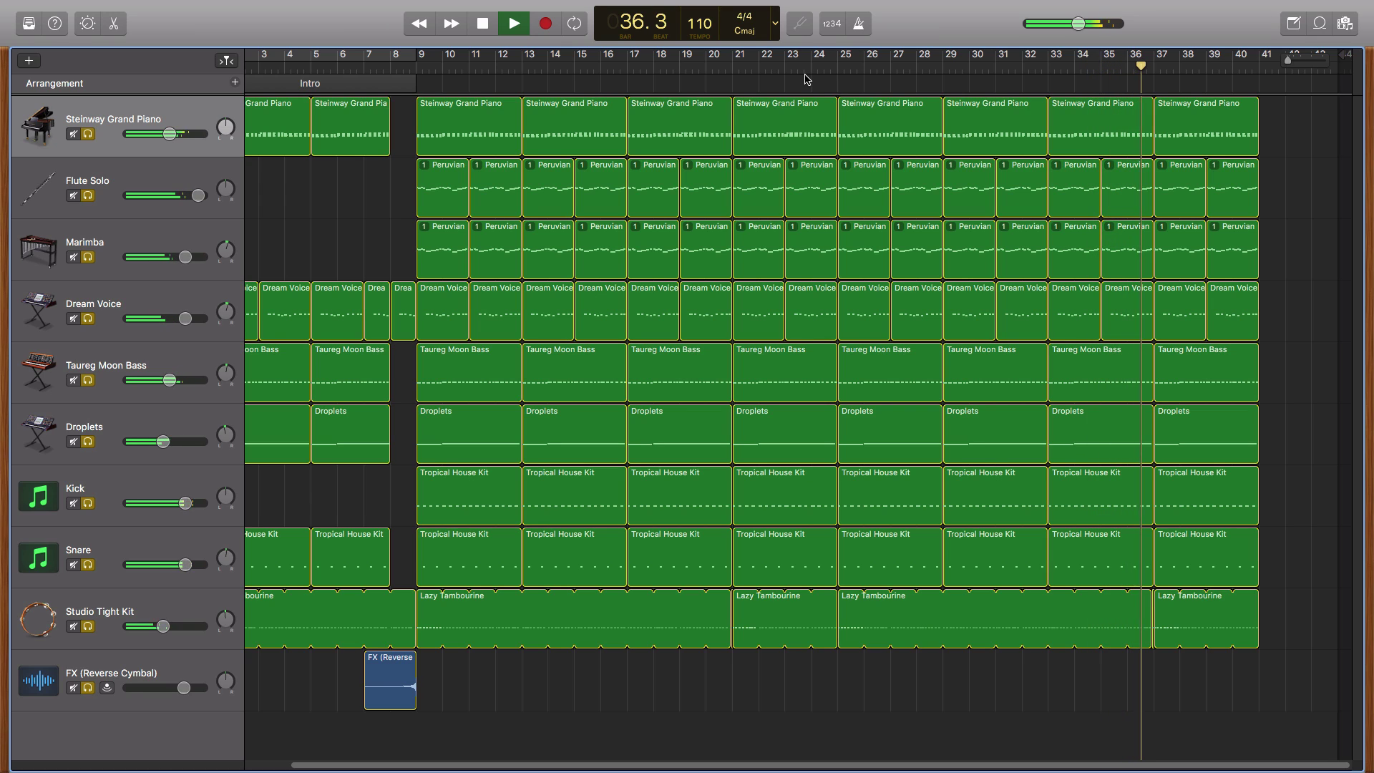
pyautogui.moveTo(1281, 639); pyautogui.dragTo(1186, 113)
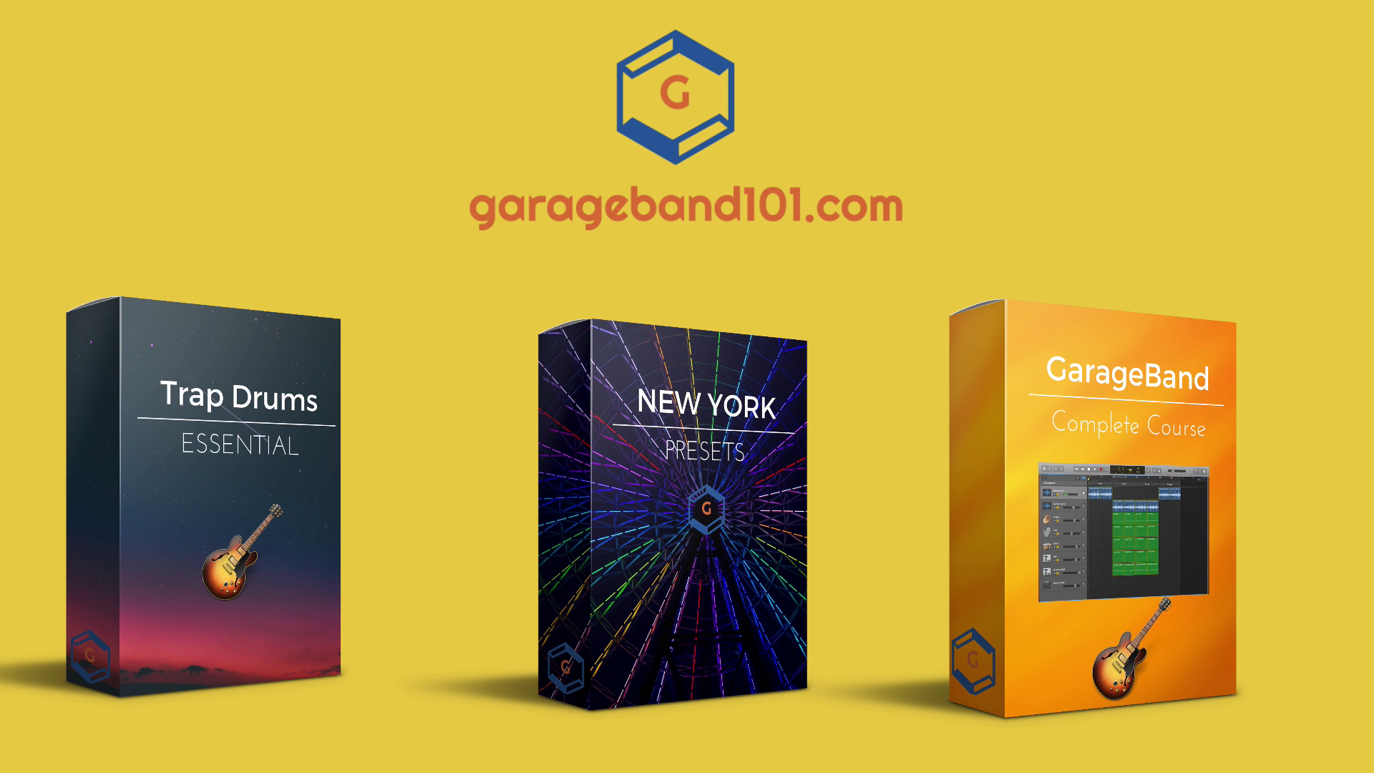